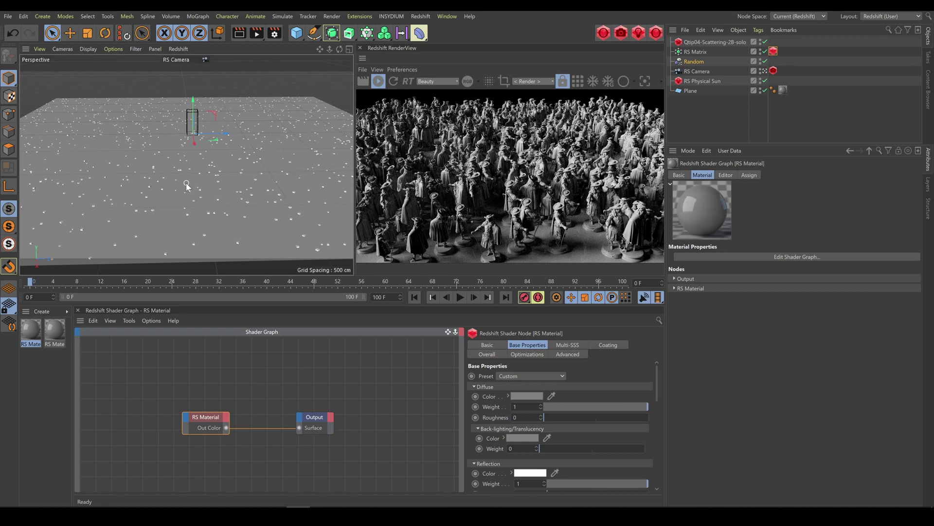
Inspect the finished scene's RS Matrix scatter and its Redshift Object tag particle settings.
click(420, 16)
mouse_move(438, 31)
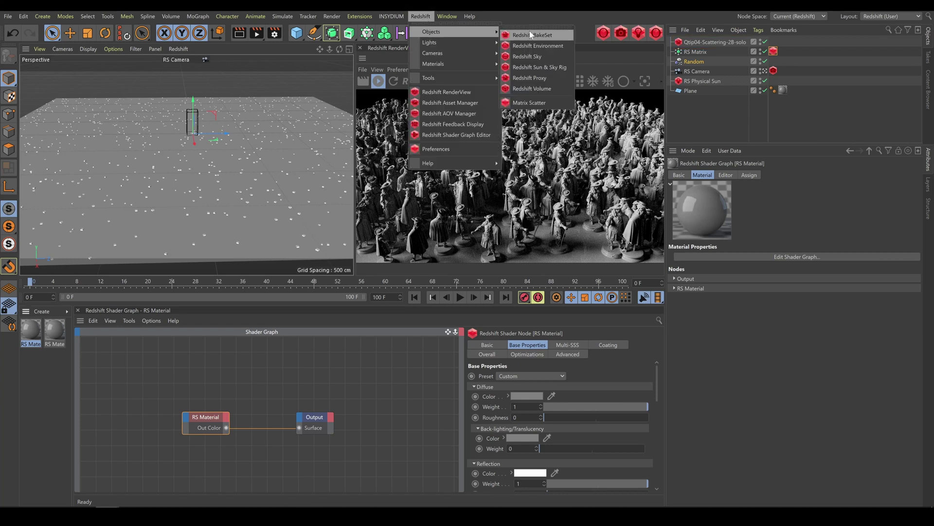
click(534, 103)
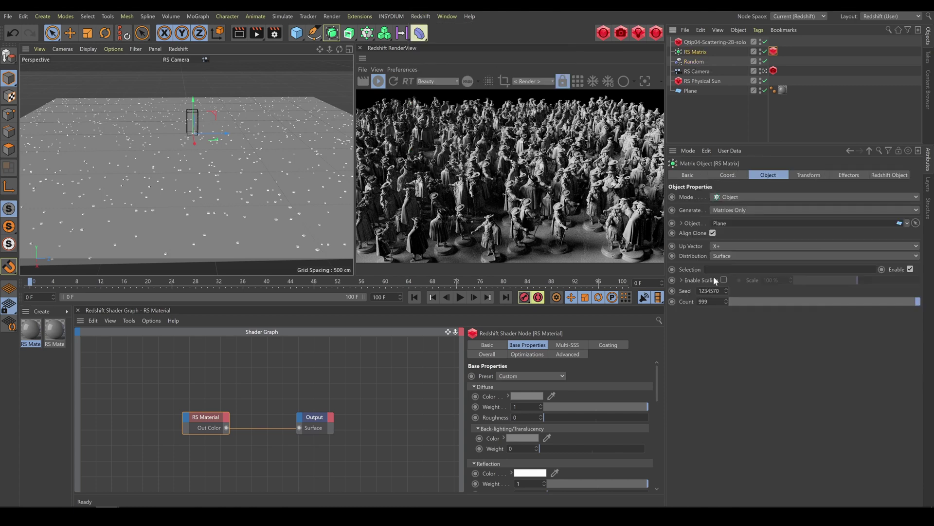
click(774, 51)
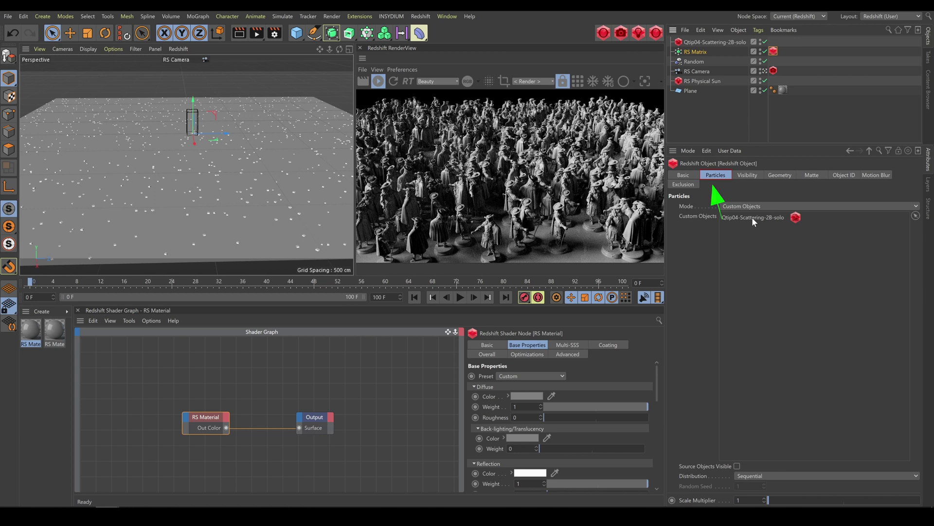
click(696, 51)
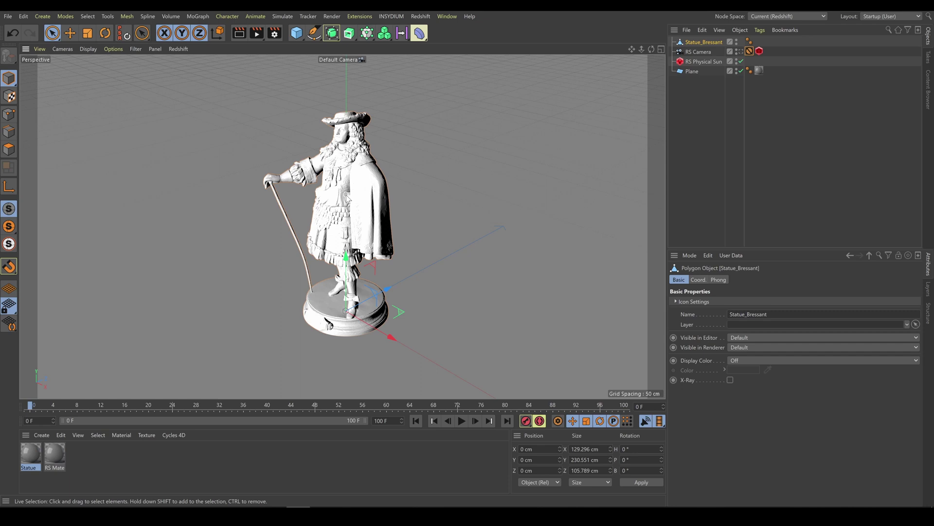
Put Statue_Bressant under a new Remesh generator and set Mesh Density to 50%.
click(332, 33)
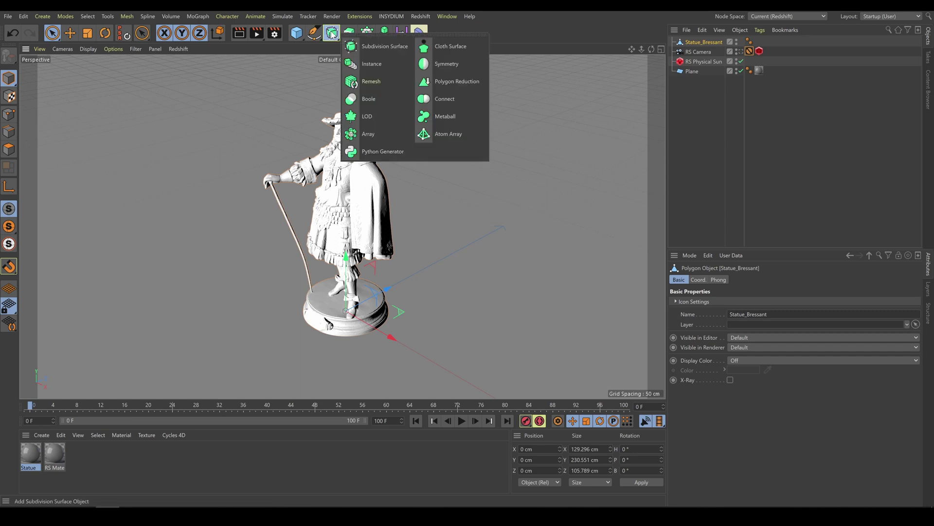
click(368, 80)
drag(697, 51, 692, 44)
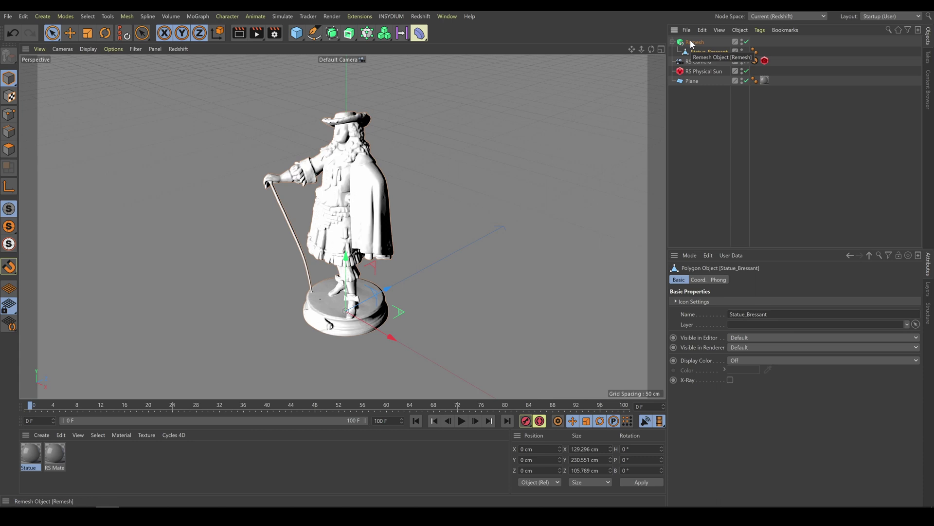
click(692, 43)
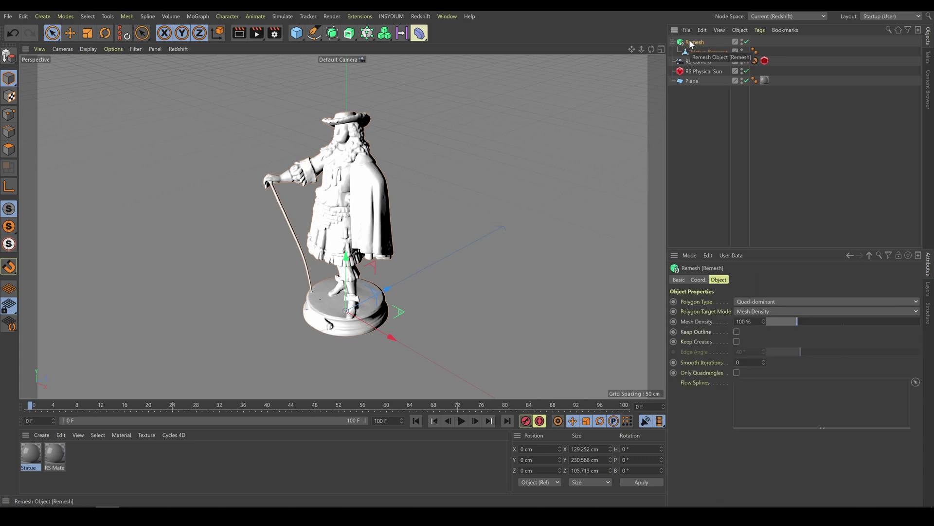
double_click(748, 322)
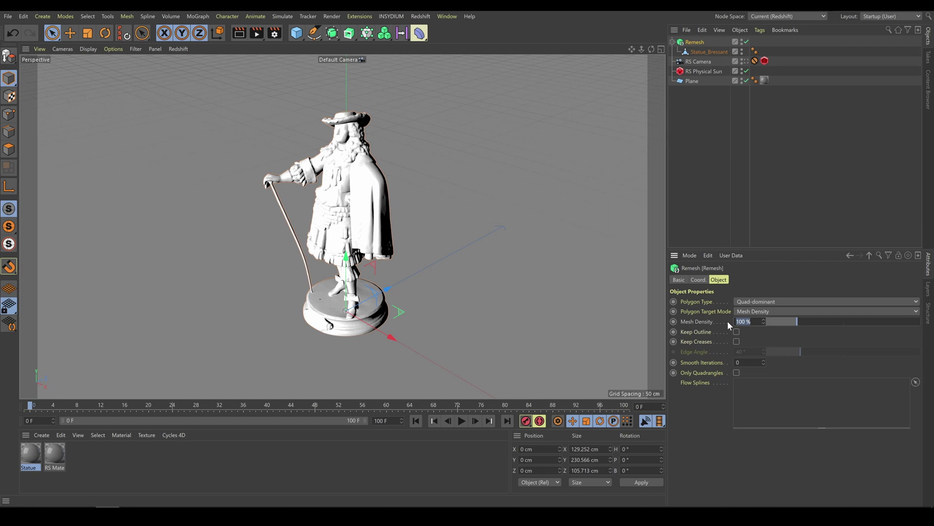
text(50)
key(Return)
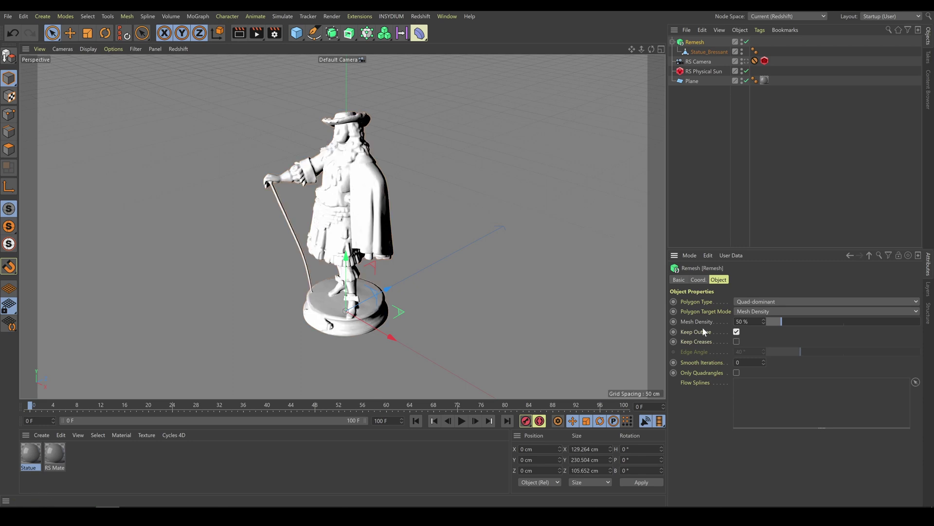
Connect Remesh and Statue_Bressant into one object and rename it 'Statue'.
ctrl+click(697, 52)
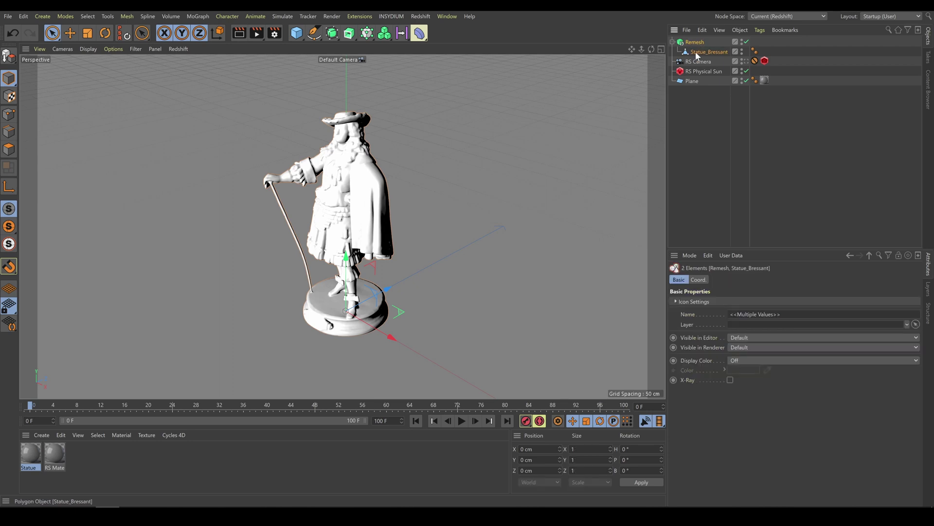
right_click(697, 52)
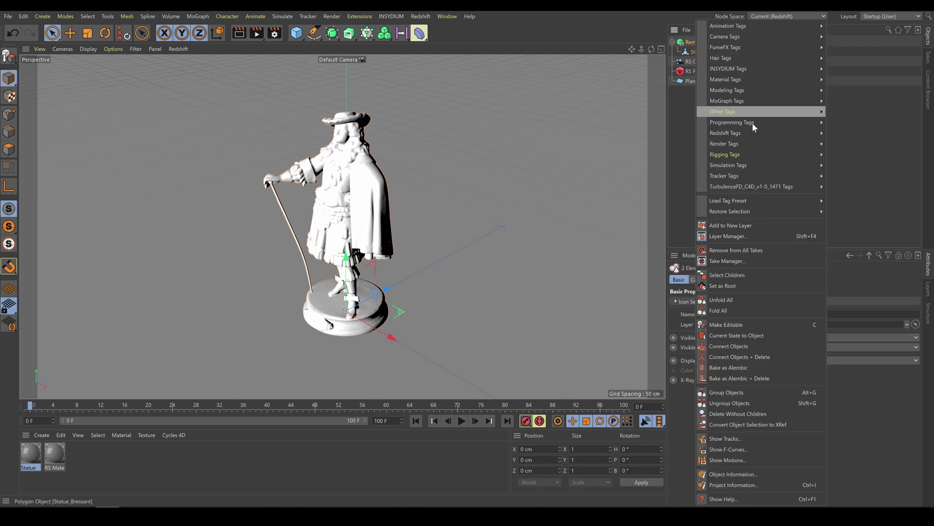
click(733, 357)
double_click(695, 43)
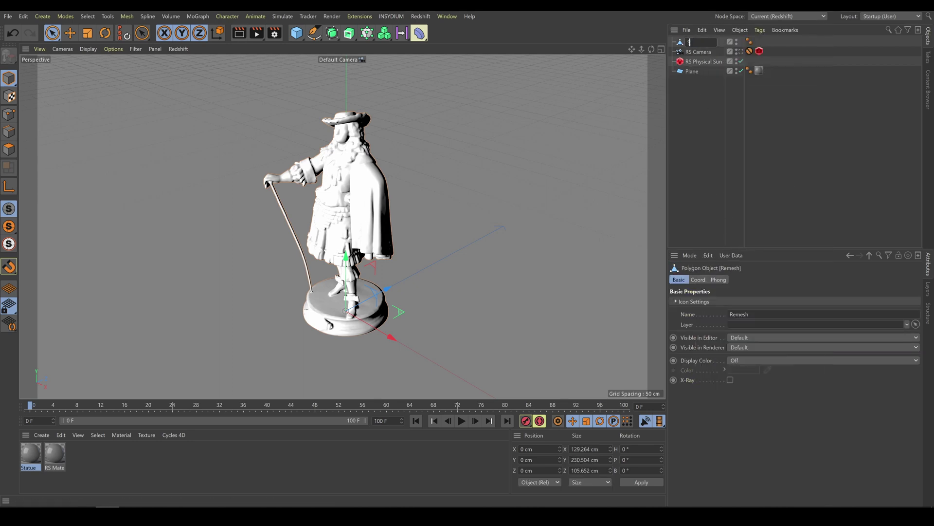
text(Statue)
key(Return)
Check Statue's Object Information: 50525 points and 52234 polygons.
right_click(700, 45)
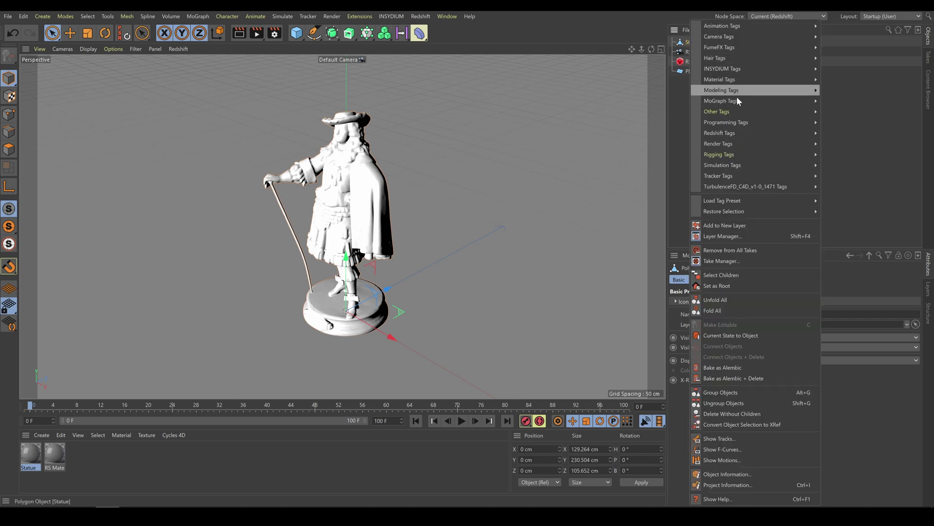
click(717, 472)
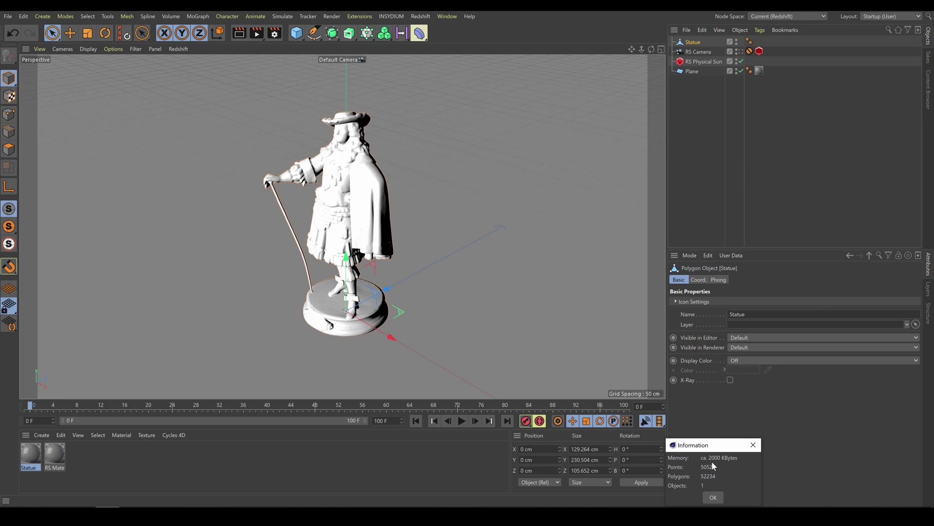
click(714, 497)
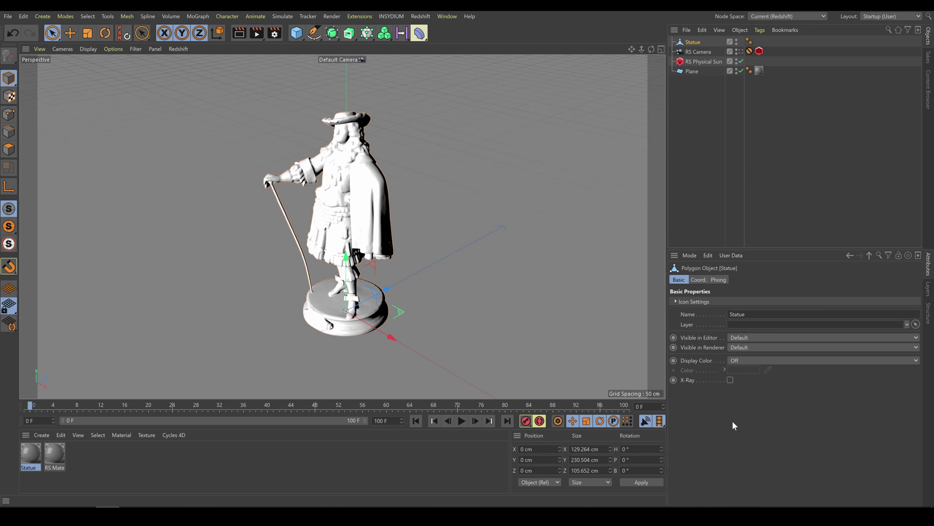
Clone Statue with a Cloner in Object mode using Plane as the surface.
click(367, 33)
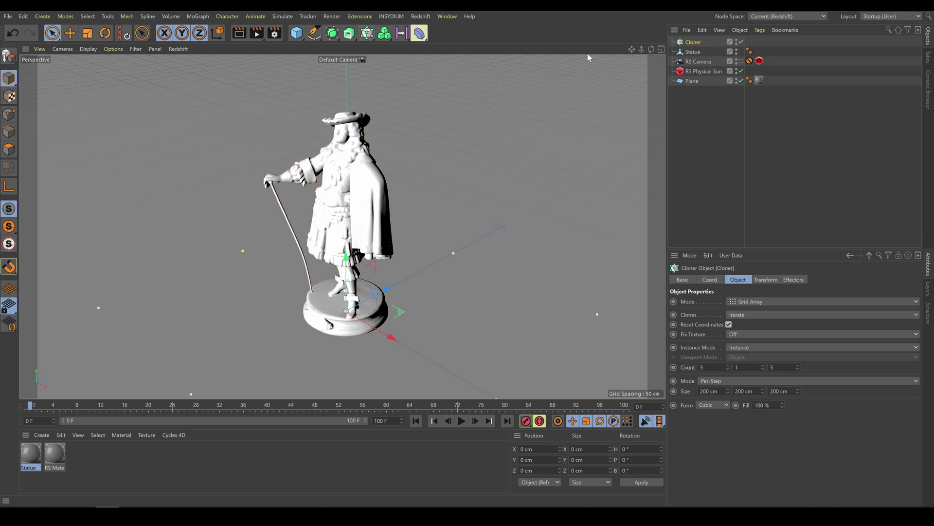
drag(693, 51, 694, 43)
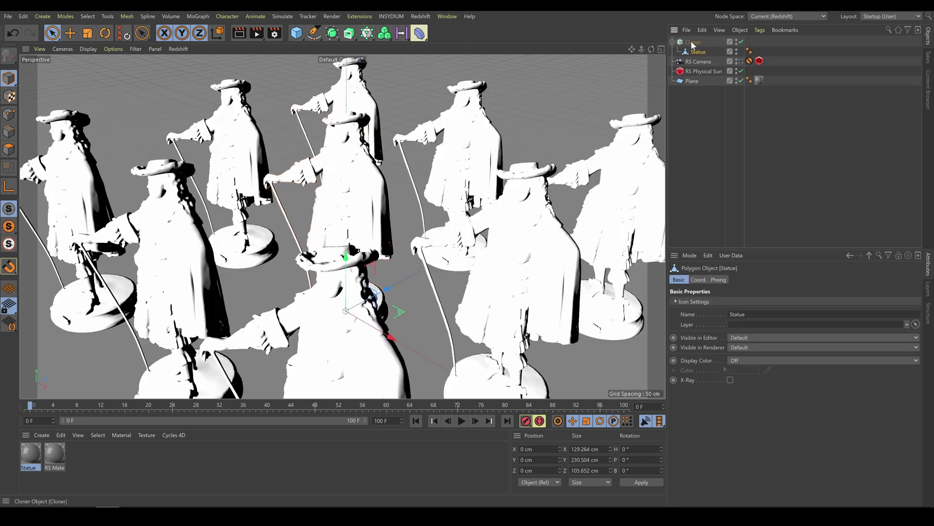
click(747, 301)
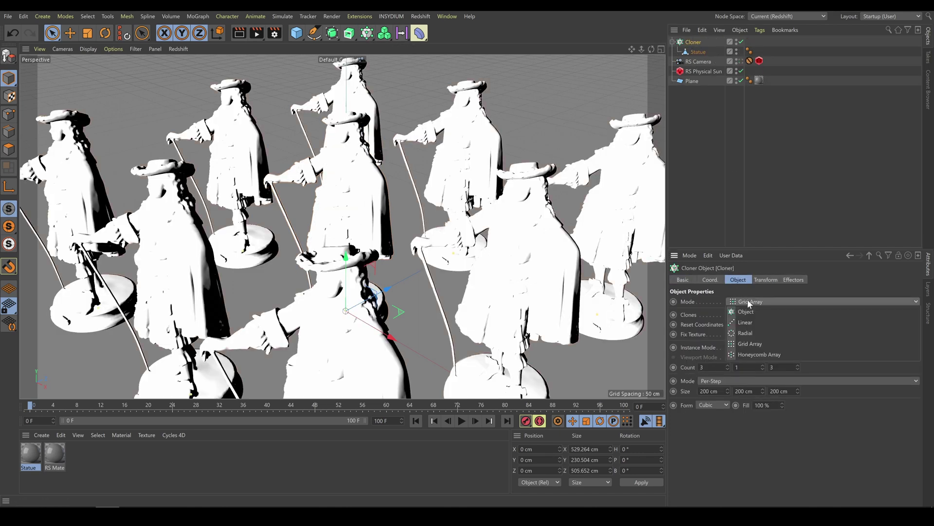
click(741, 310)
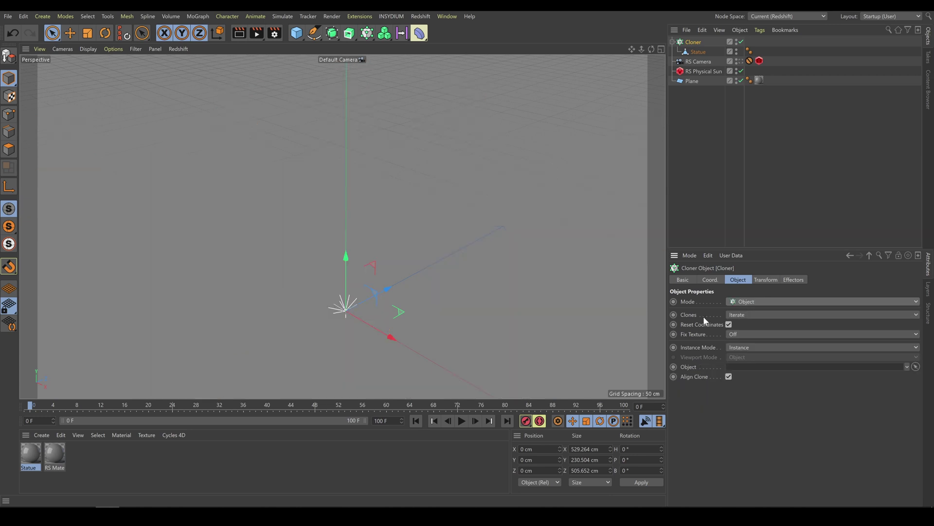
drag(691, 80, 742, 369)
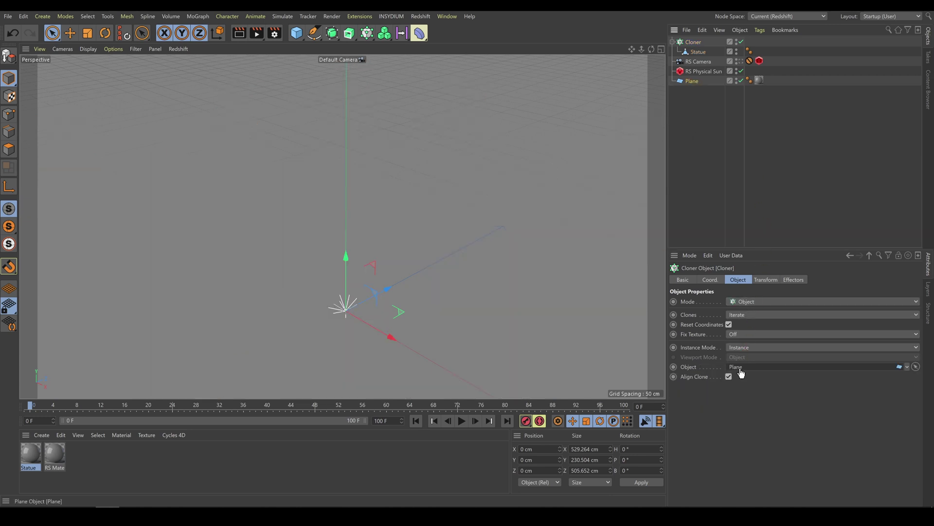
View through the RS Camera and set the clones' R.P to -90° so they stand upright.
click(739, 61)
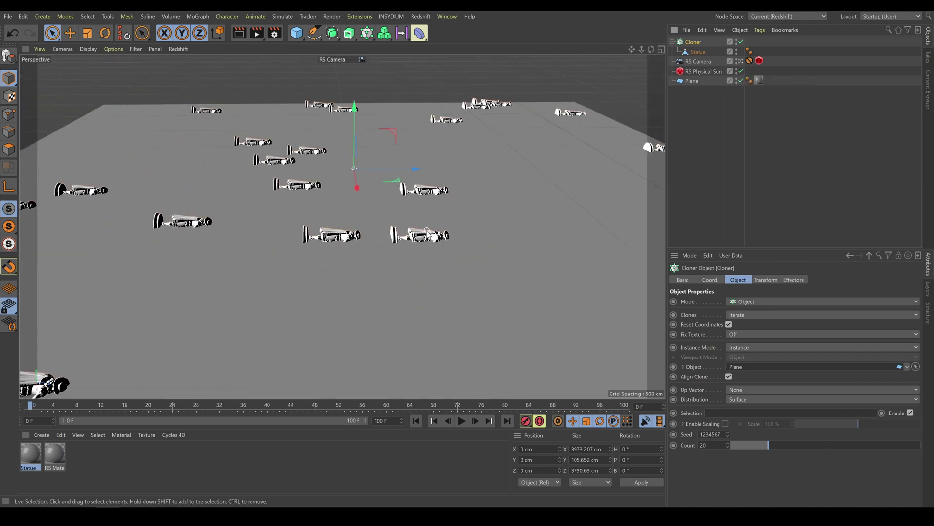
click(768, 279)
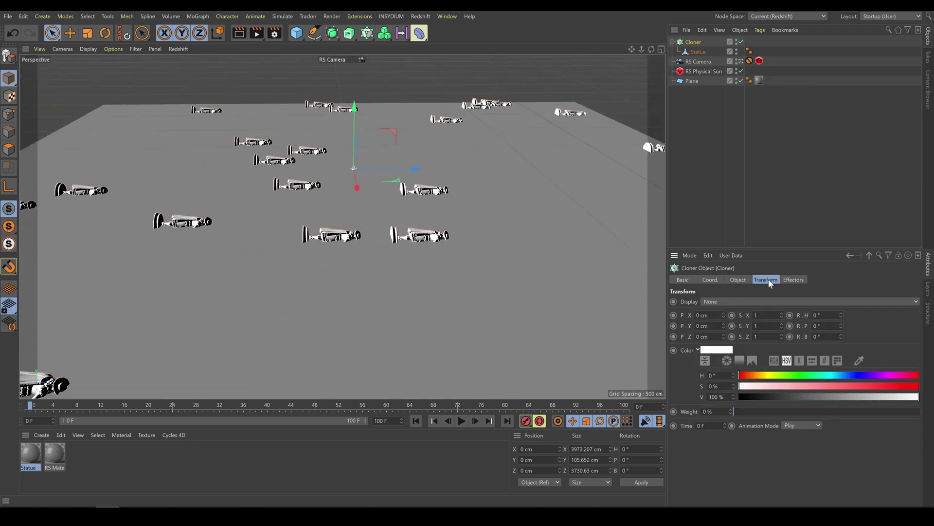
drag(842, 326, 817, 326)
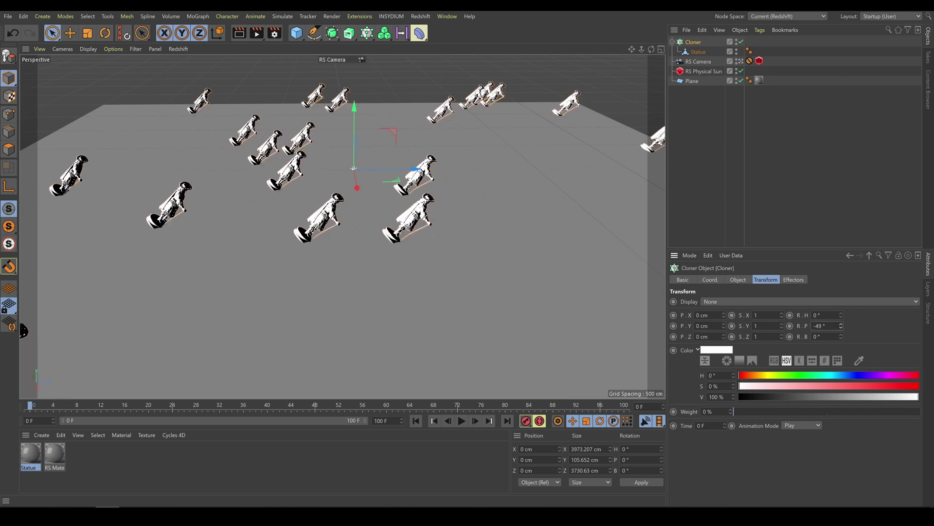
text(-90)
key(Return)
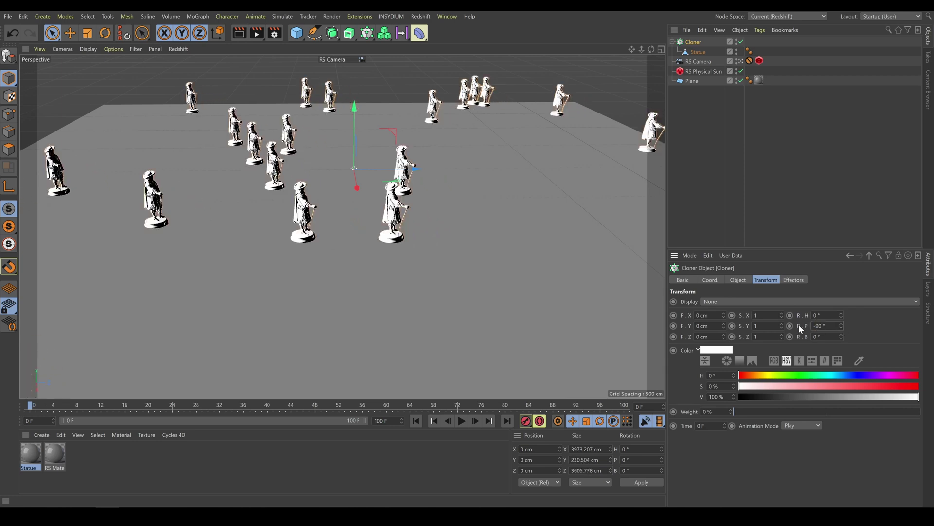
click(738, 280)
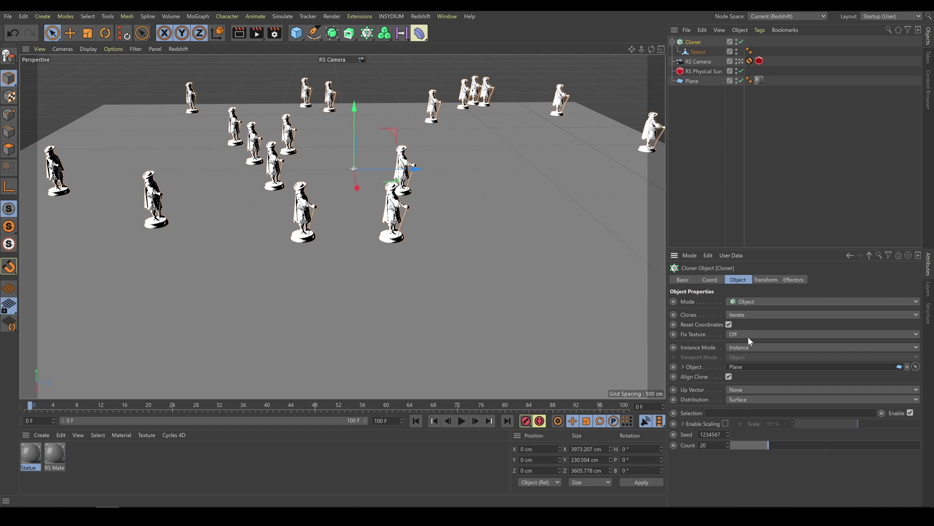
Set the Cloner's distribution to Random and raise its Count to 250.
click(745, 313)
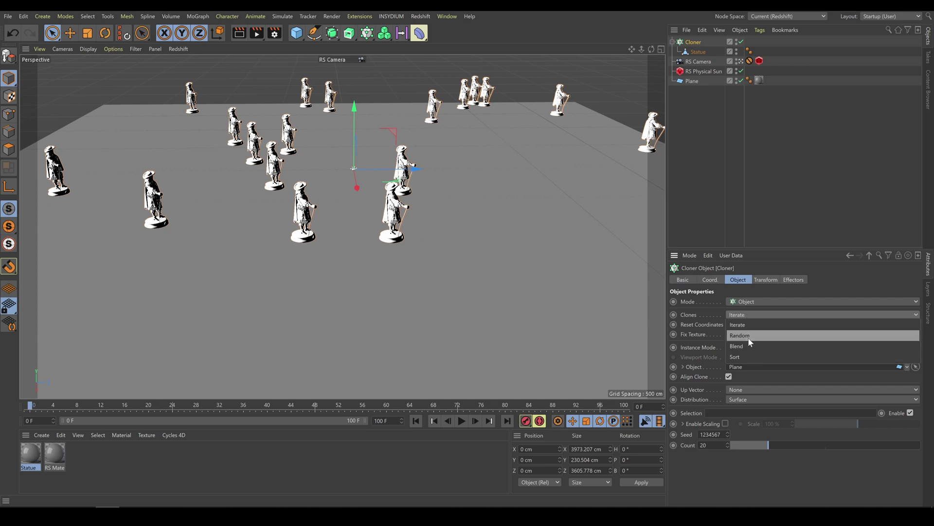
click(749, 336)
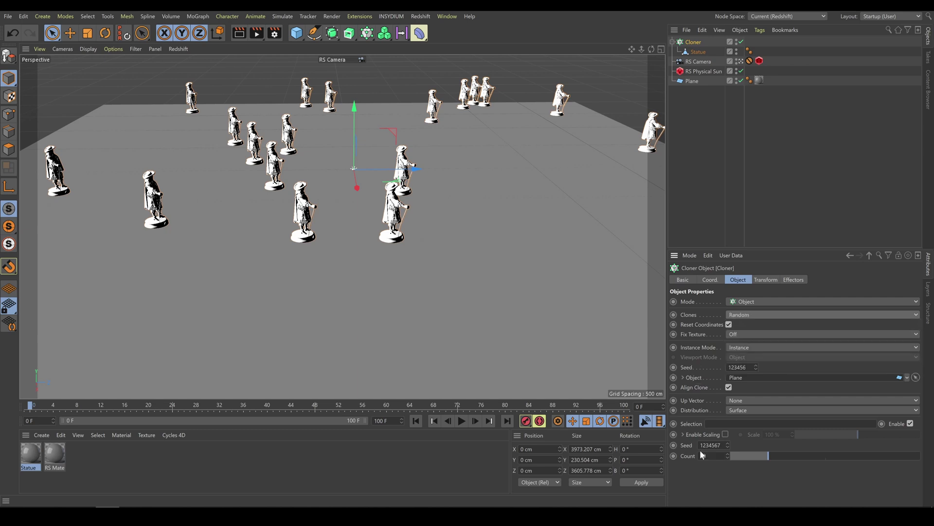
drag(816, 455, 920, 455)
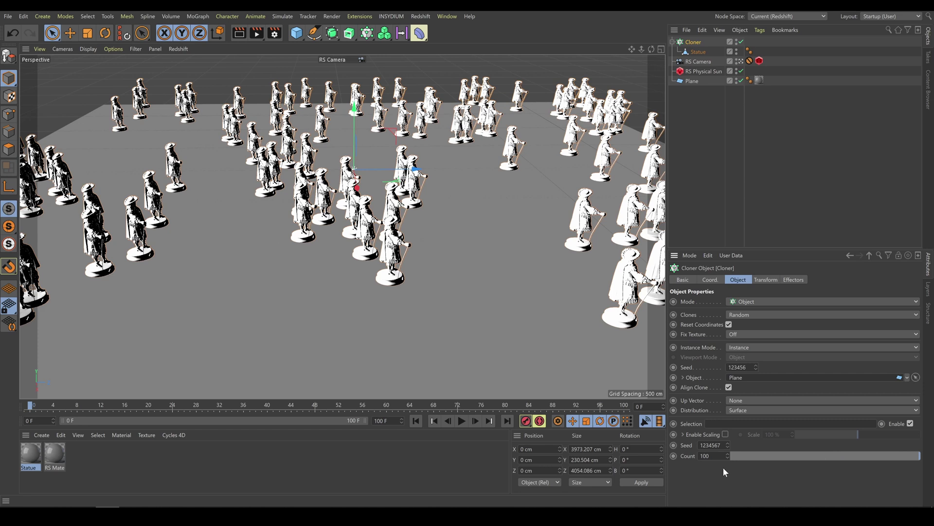
click(711, 456)
text(2)
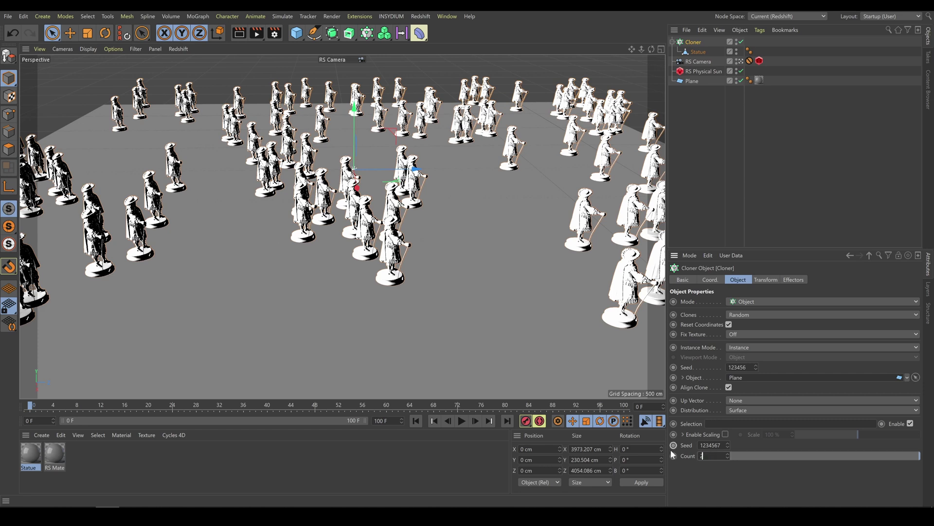
text(50)
key(Return)
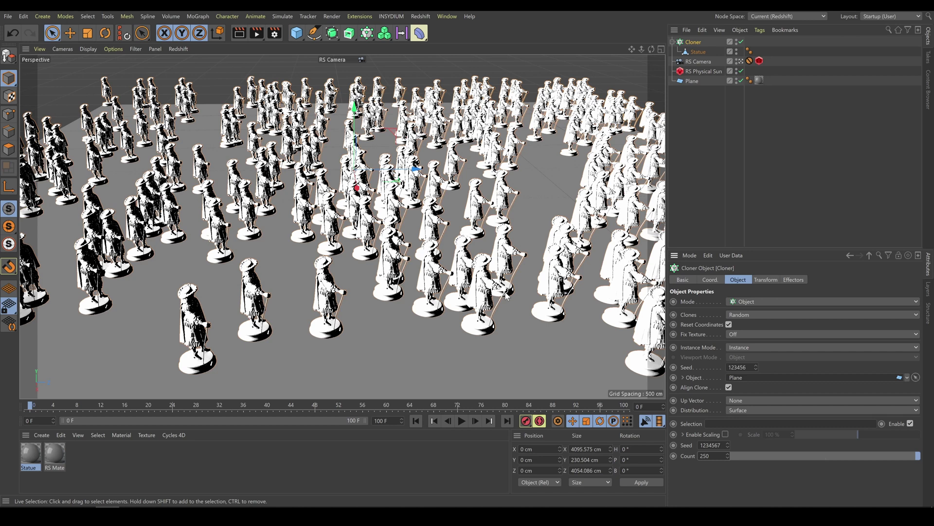
Add a Random effector with Position off and uniform scale set to 0.3.
click(367, 34)
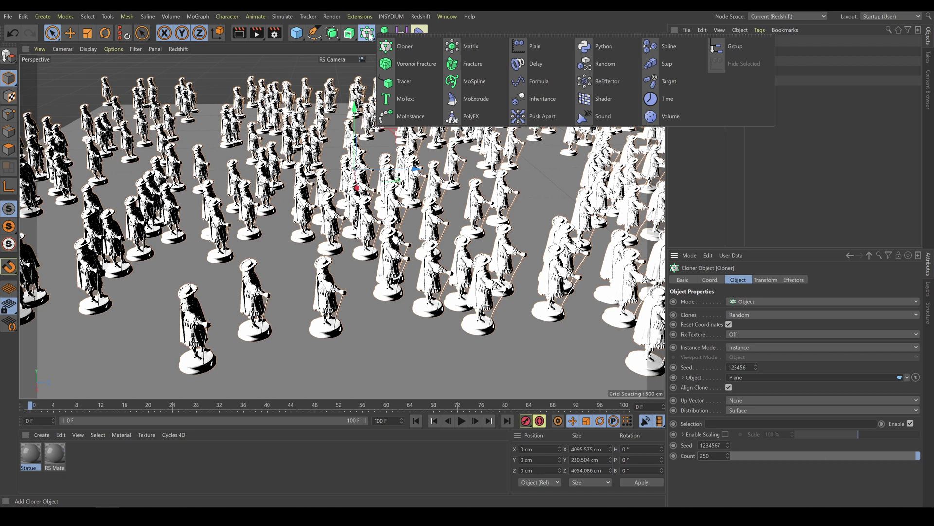
click(601, 63)
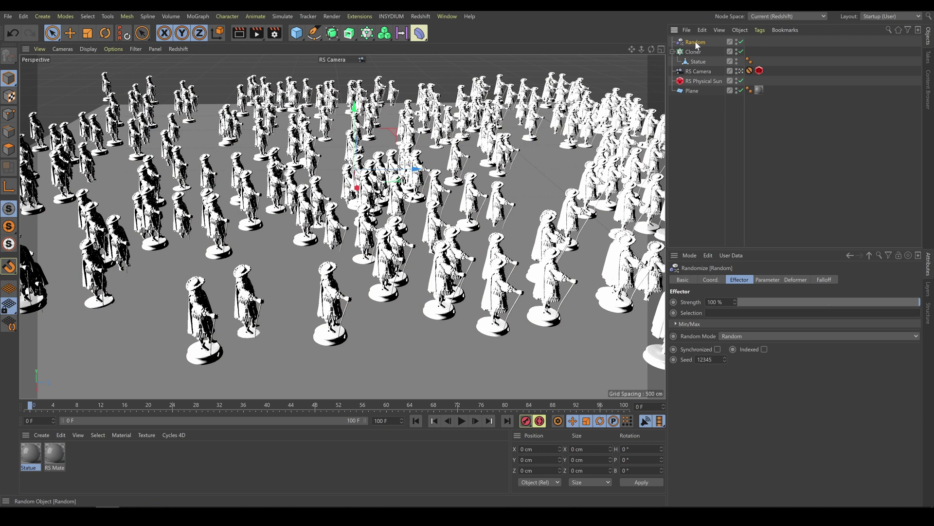
click(765, 279)
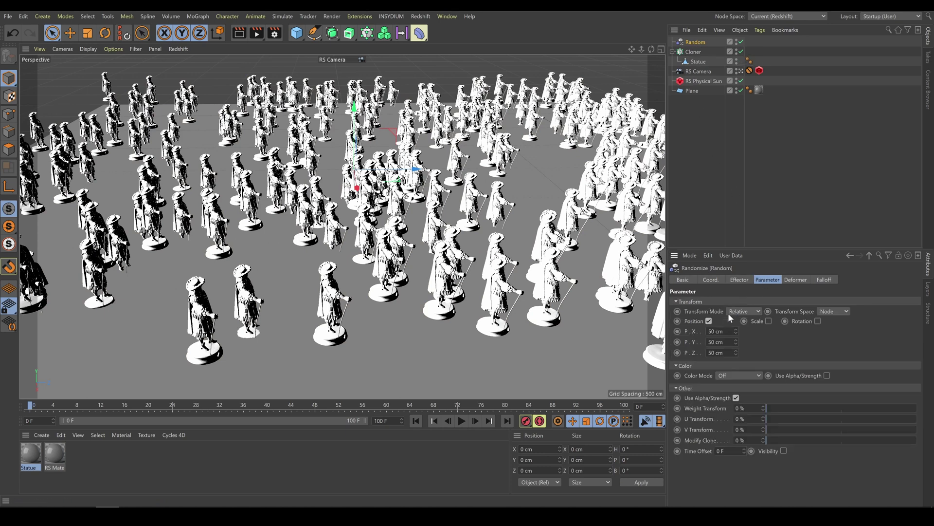
click(709, 321)
click(750, 321)
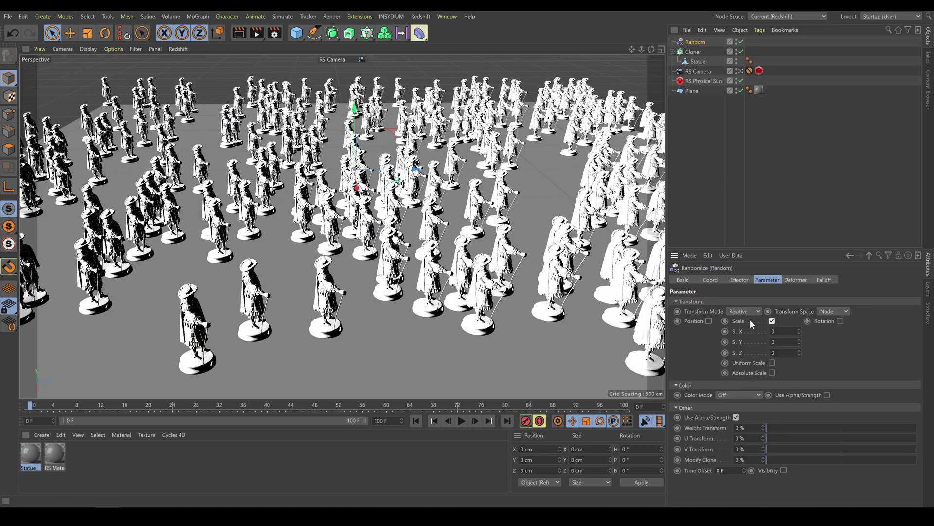
click(772, 361)
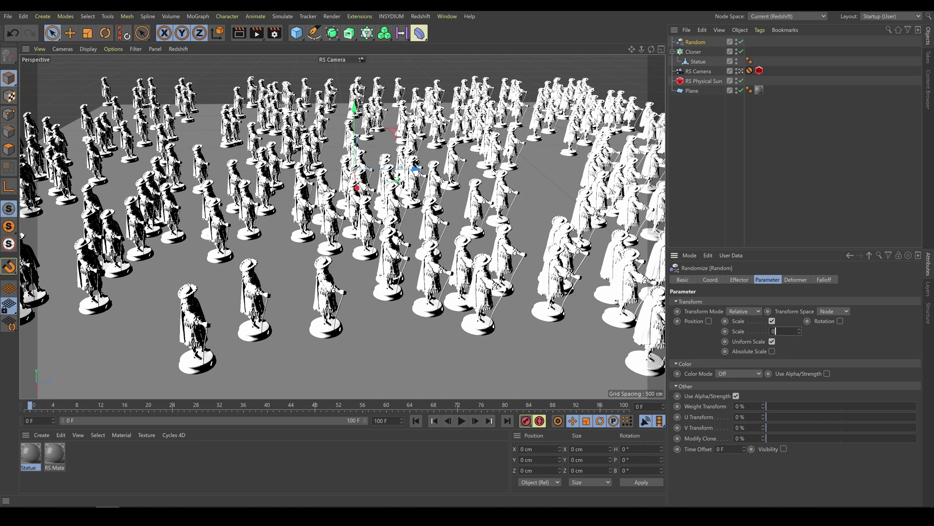
text(0.3)
key(Return)
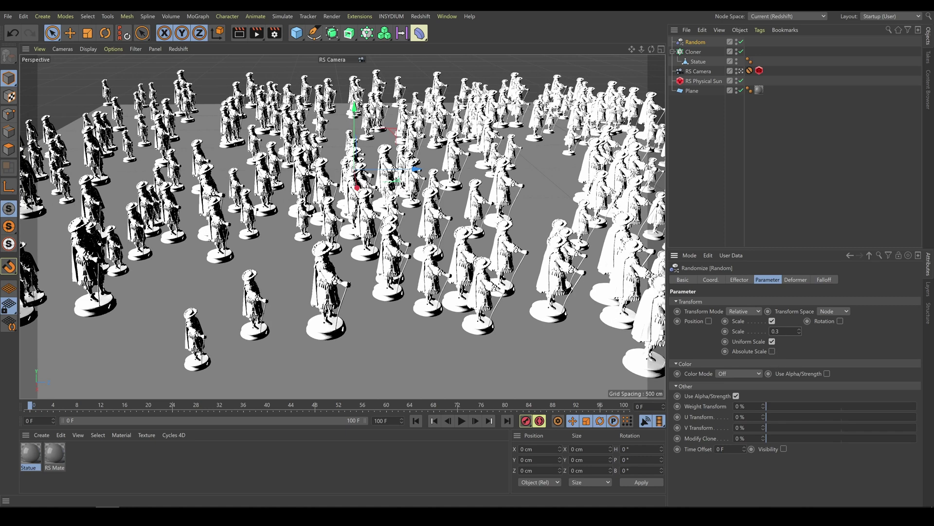
Enable random rotation with R.H 360° and reduce the uniform scale to 0.2.
click(840, 321)
click(843, 331)
text(36)
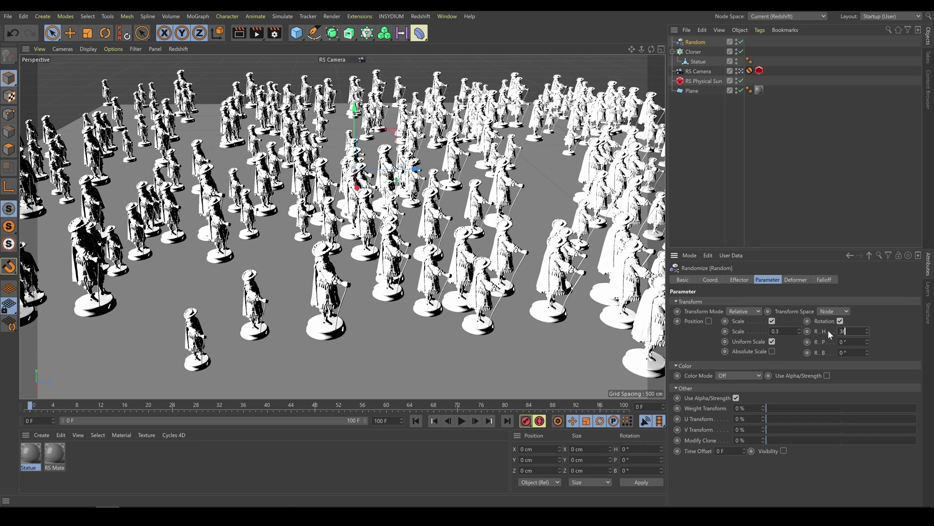
text(0)
key(Return)
double_click(783, 331)
text(0.2)
key(Return)
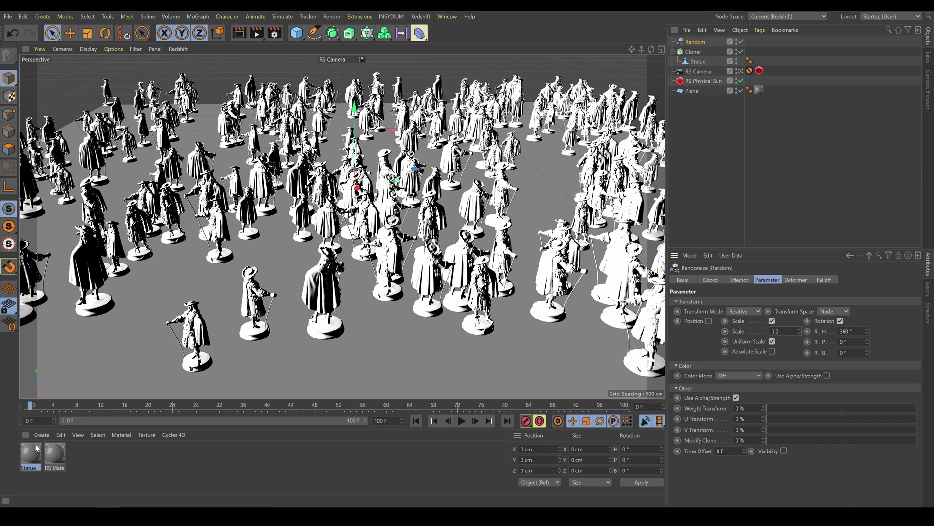
Apply the Statue material to the Cloner, switch to the Redshift (User) layout, and start IPR.
mouse_move(35, 459)
mouse_down()
mouse_move(146, 292)
mouse_move(282, 155)
mouse_move(633, 98)
mouse_move(694, 52)
mouse_up()
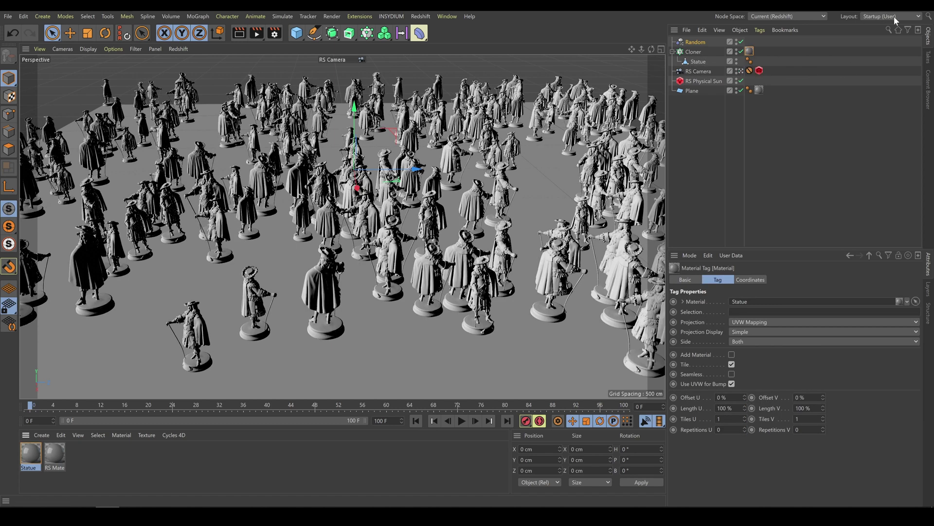
click(896, 15)
click(882, 101)
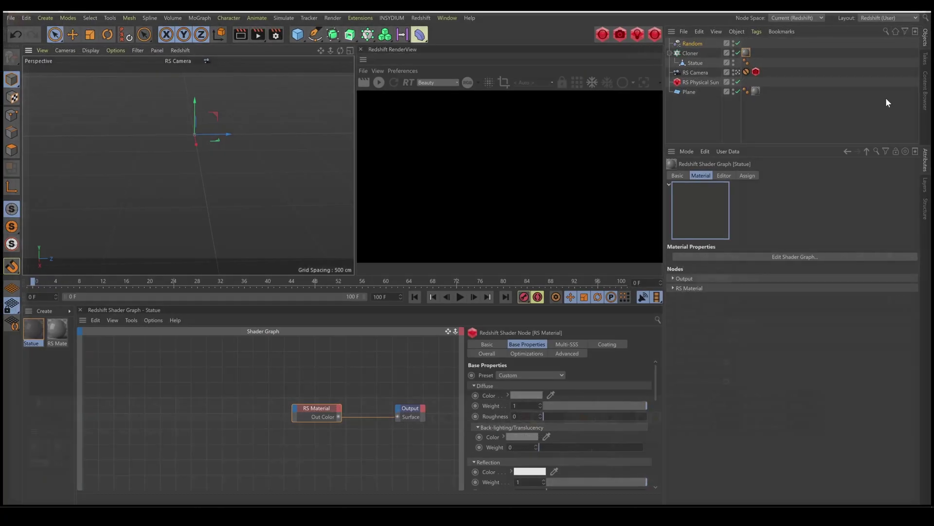
click(379, 69)
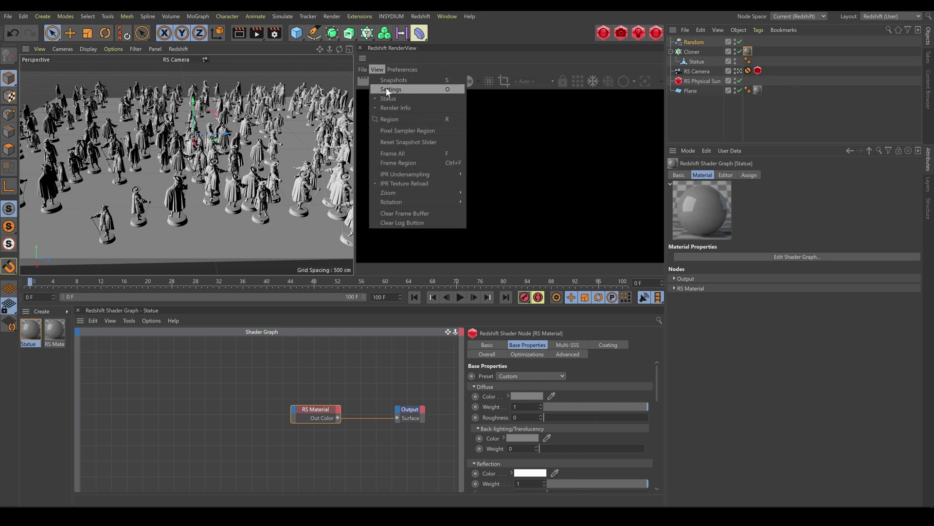
click(389, 108)
click(378, 81)
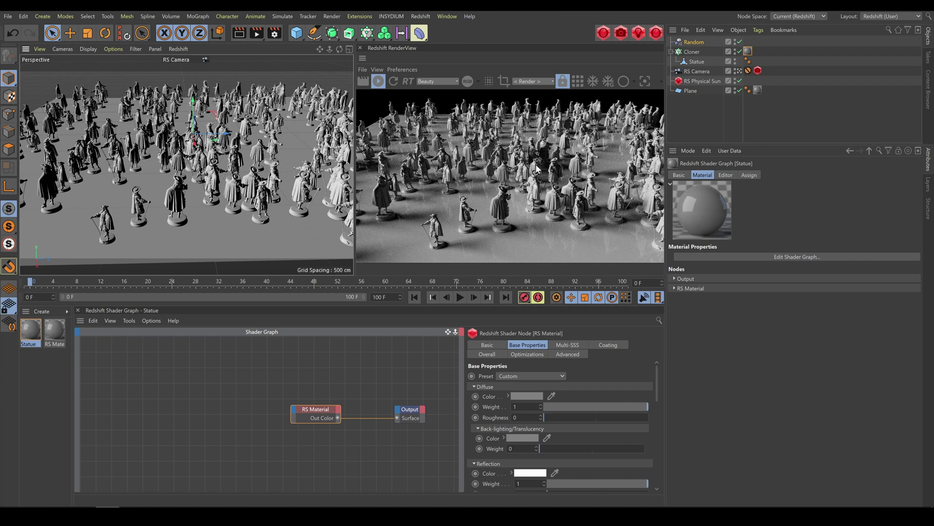
Set the viewport display to Box and the shading to Constant Shading.
click(88, 49)
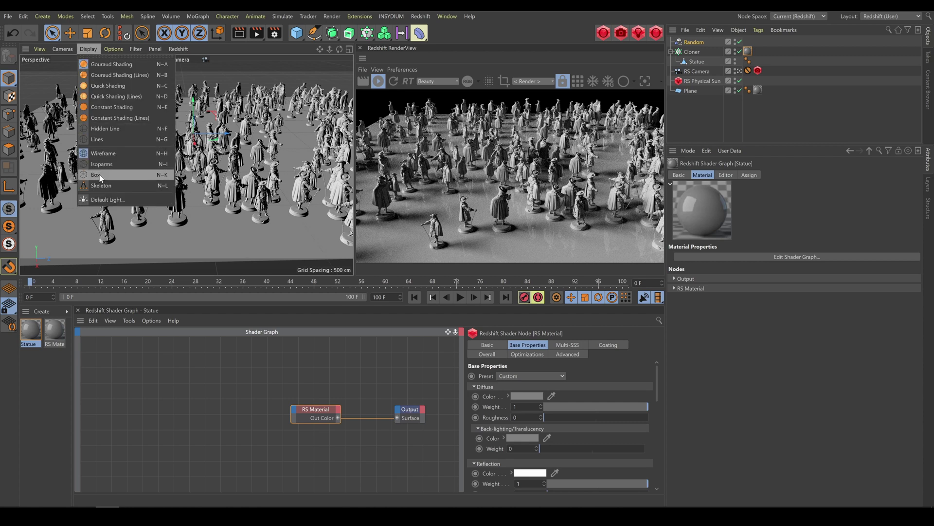
click(99, 174)
click(88, 49)
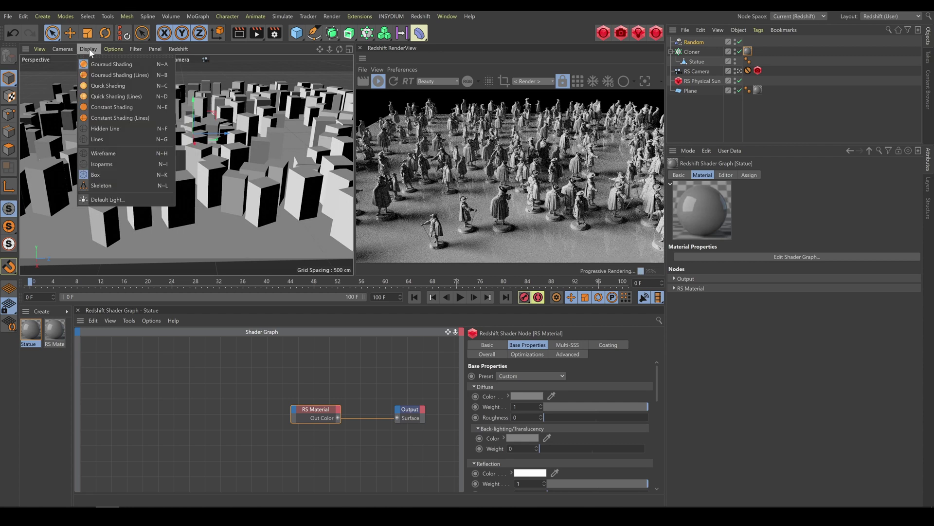
click(115, 107)
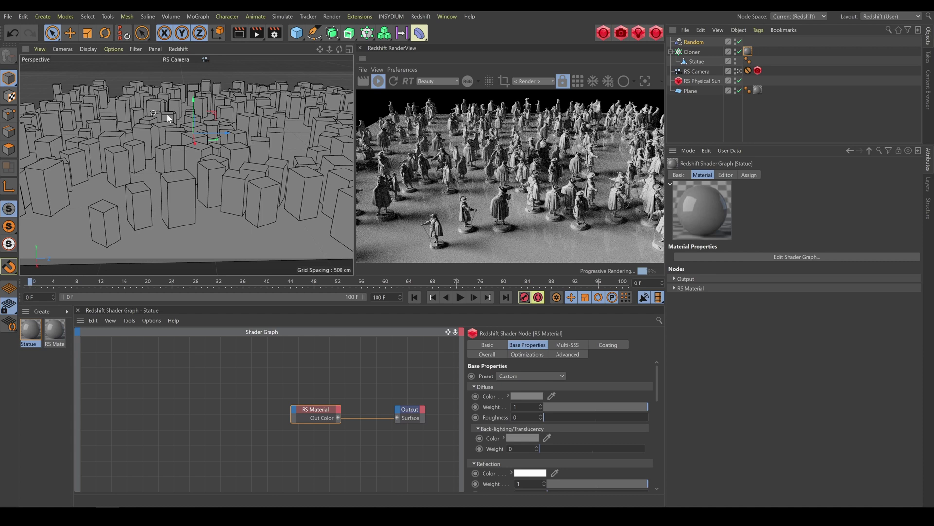
Set the Cloner's Visible in Editor option to Off in its Basic tab.
click(694, 52)
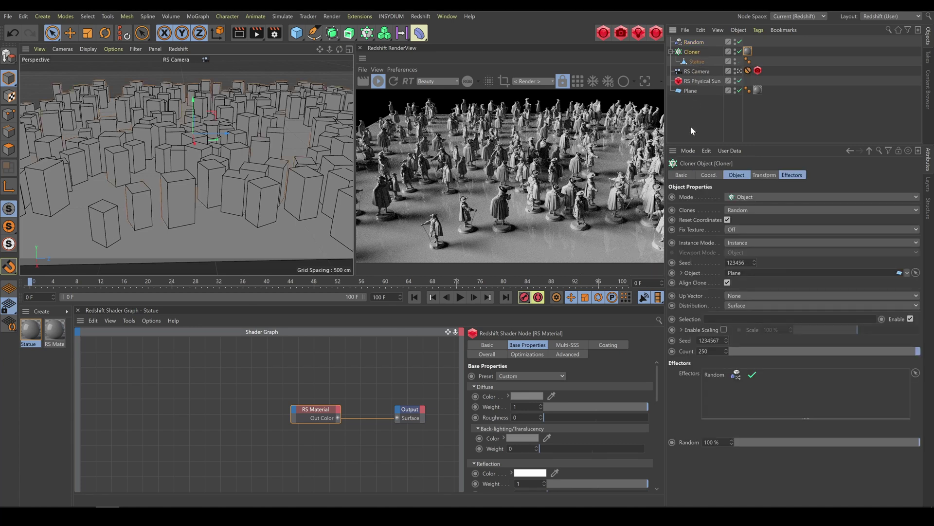
click(681, 176)
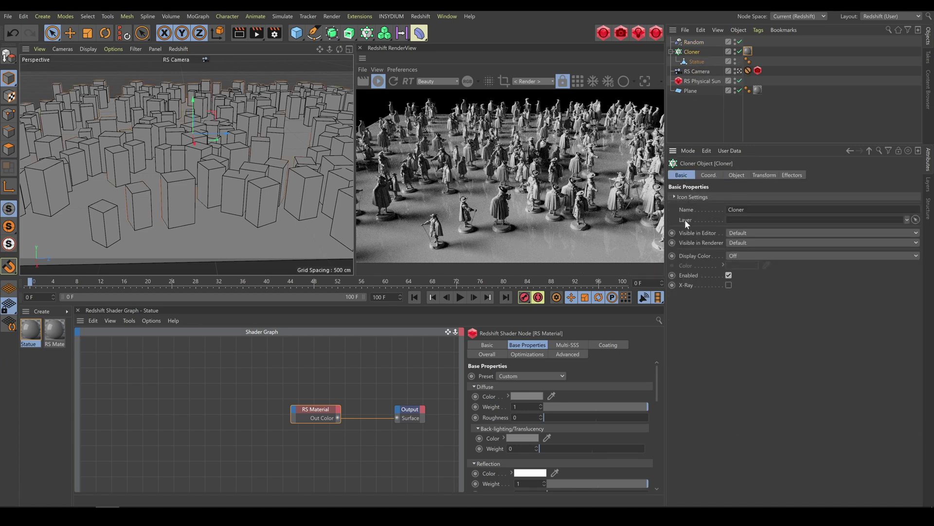
click(750, 232)
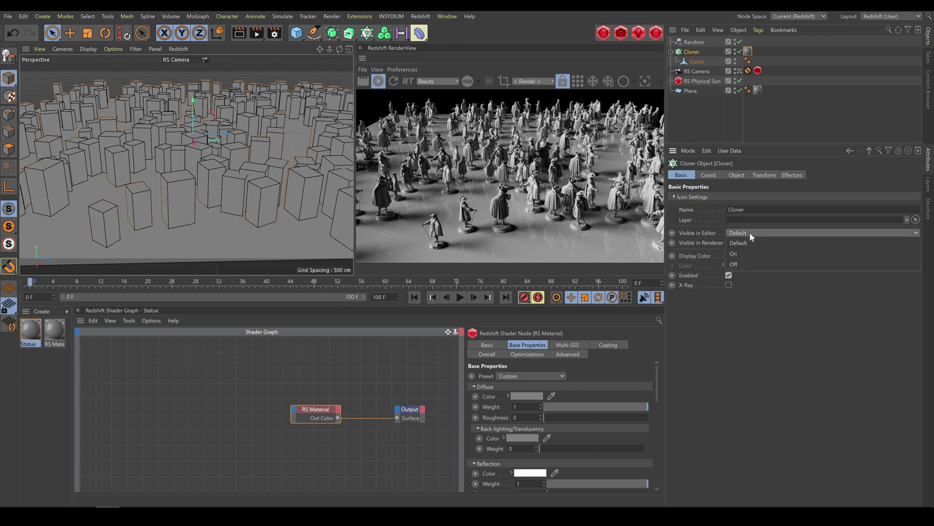
click(734, 263)
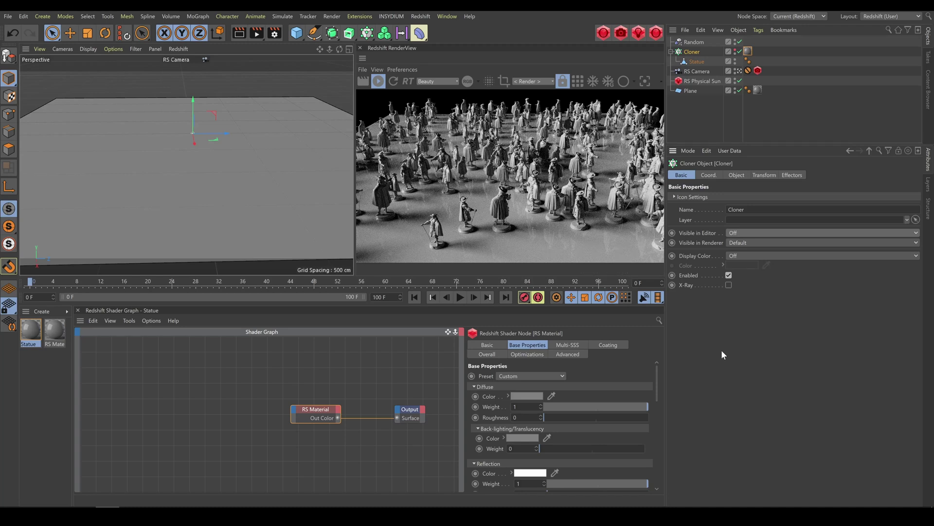
click(736, 176)
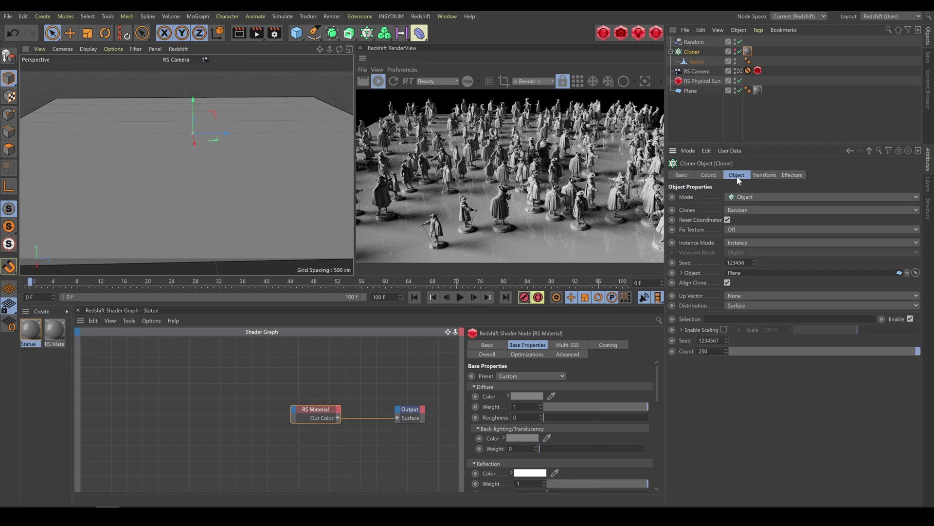
Set the Cloner count to 400 and step the seed to 1234568.
click(703, 351)
text(350)
key(Return)
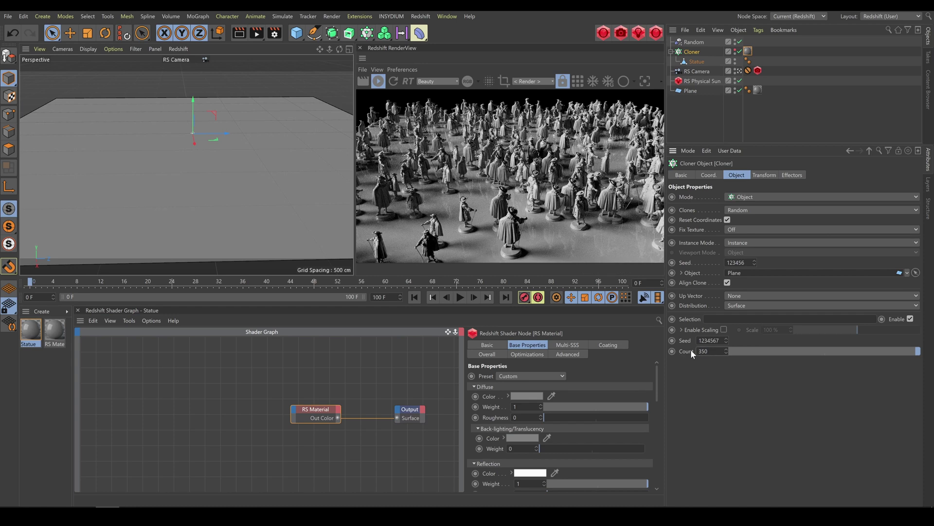
key(Return)
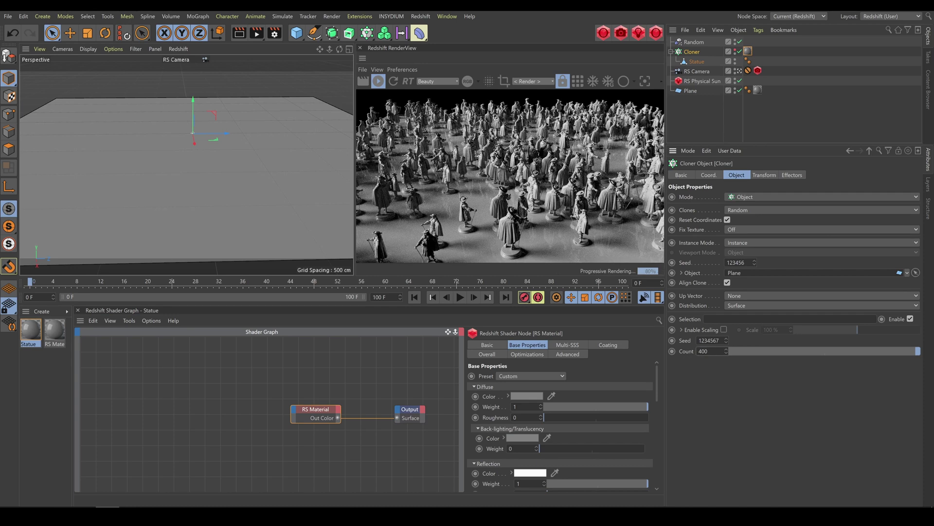
click(726, 339)
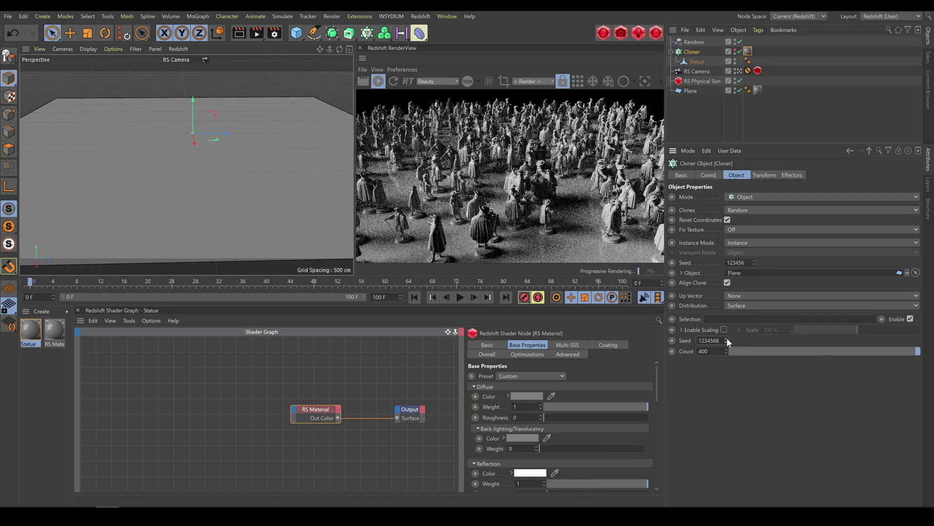
click(727, 339)
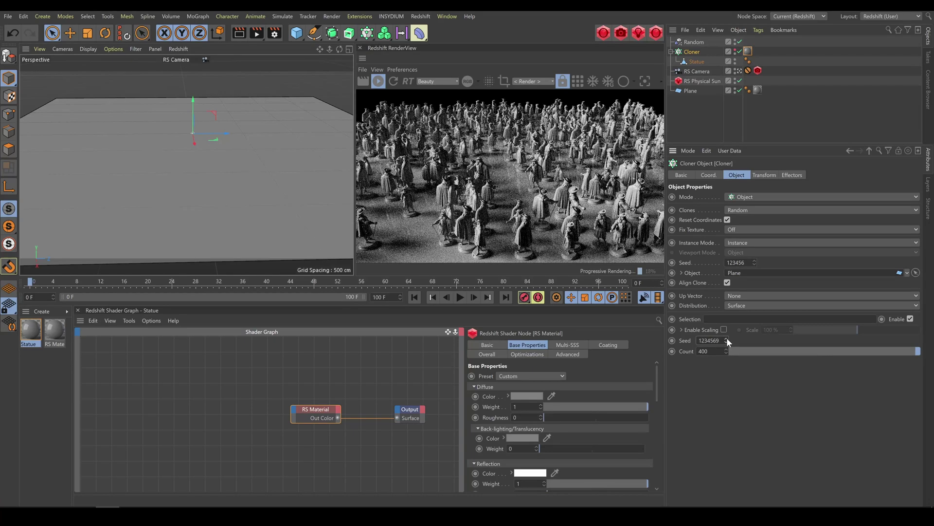
click(726, 339)
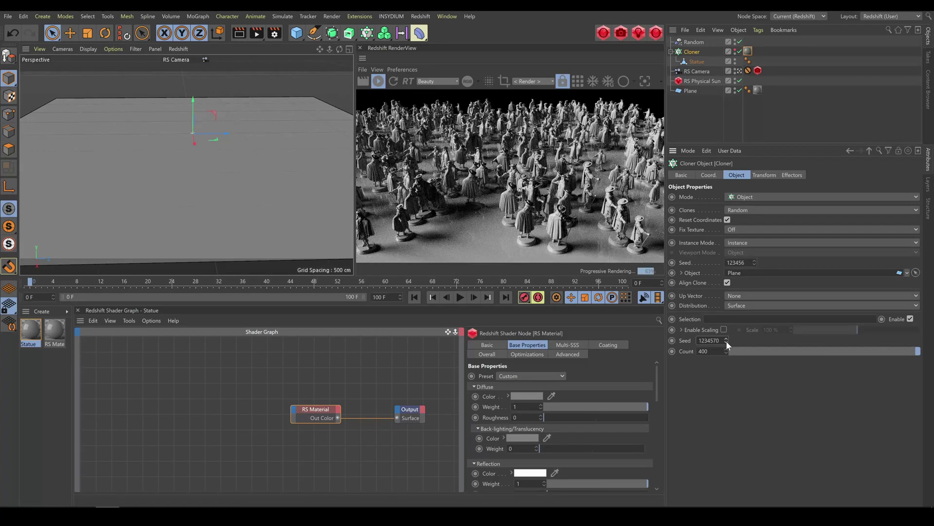
click(726, 341)
click(726, 342)
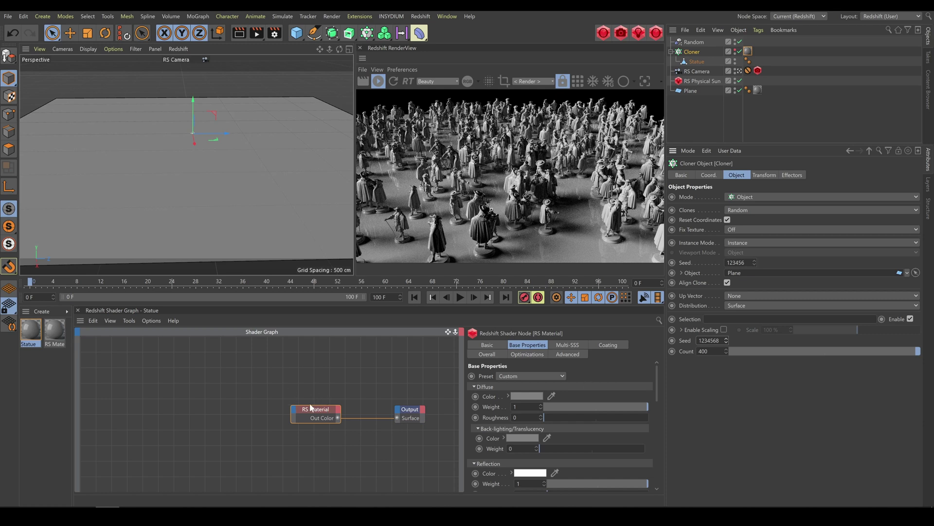
Add an RS Color User Data node to the Statue shader graph.
click(171, 384)
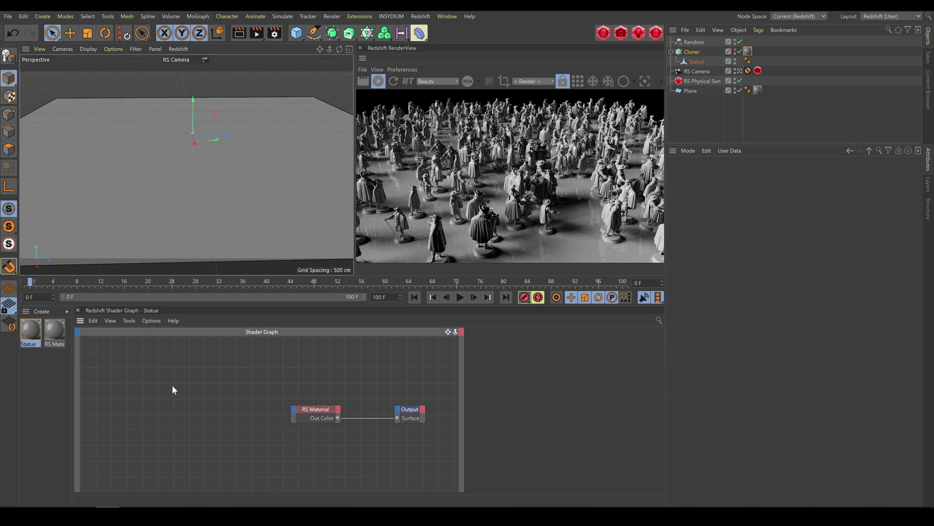
key(Tab)
text(user data)
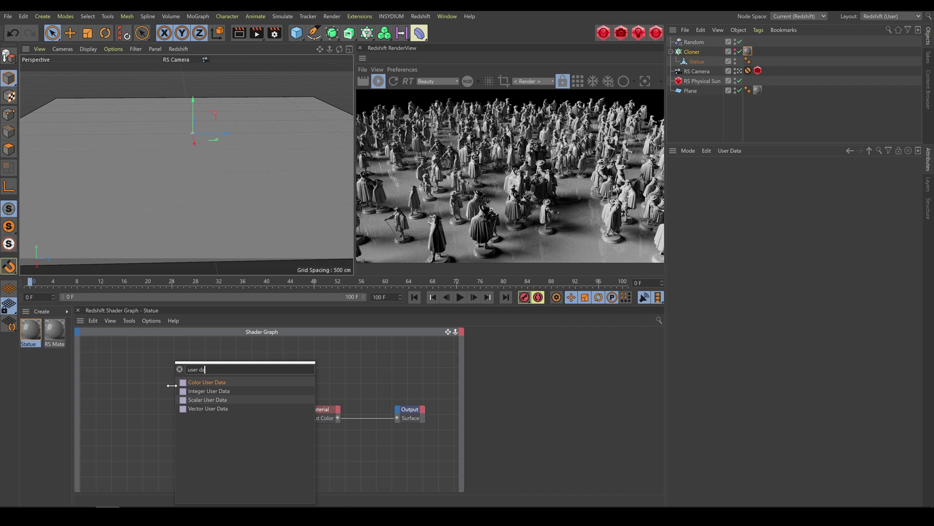
click(200, 381)
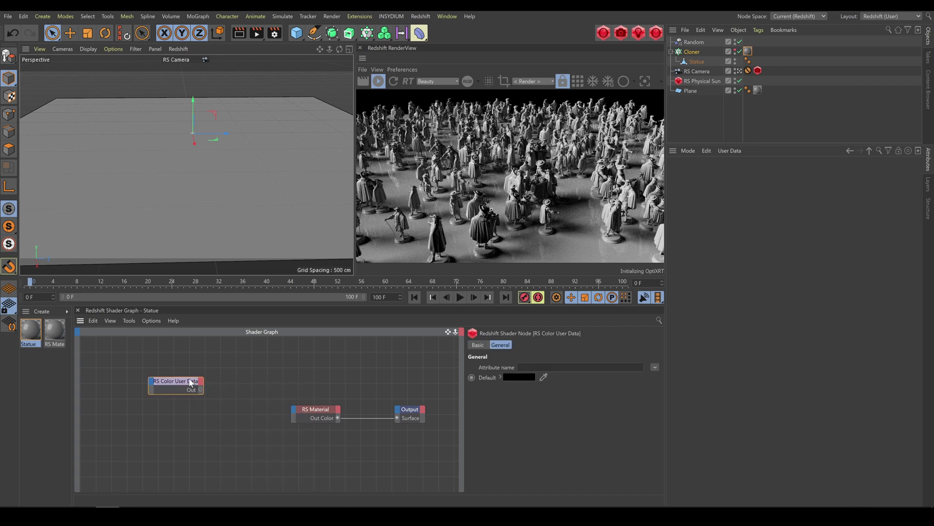
drag(177, 382, 146, 410)
click(222, 408)
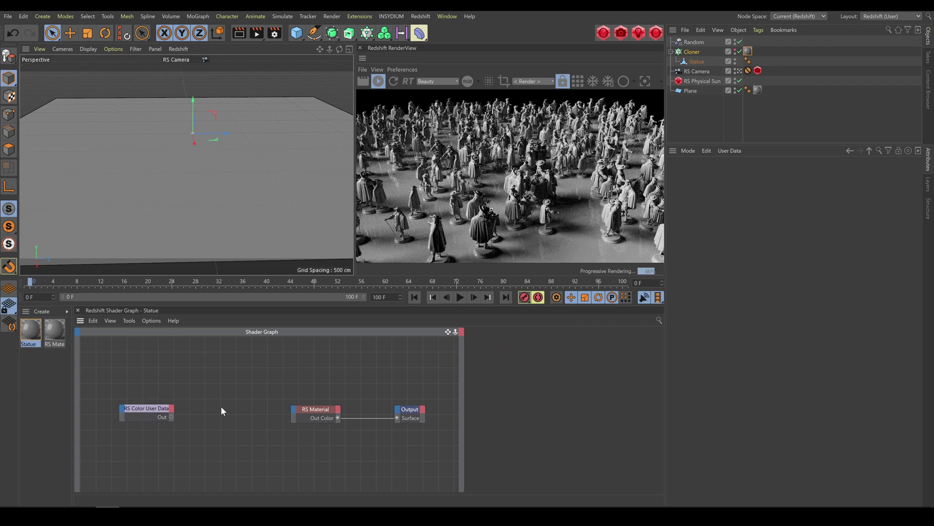
Add an RS Ramp node and feed the user data colour into it.
key(Tab)
text(ranp)
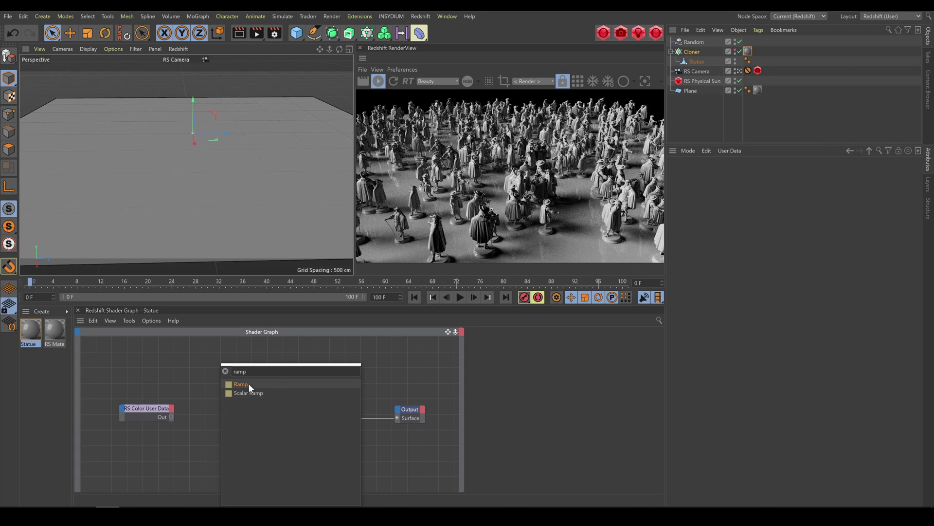
click(247, 384)
drag(215, 399, 232, 406)
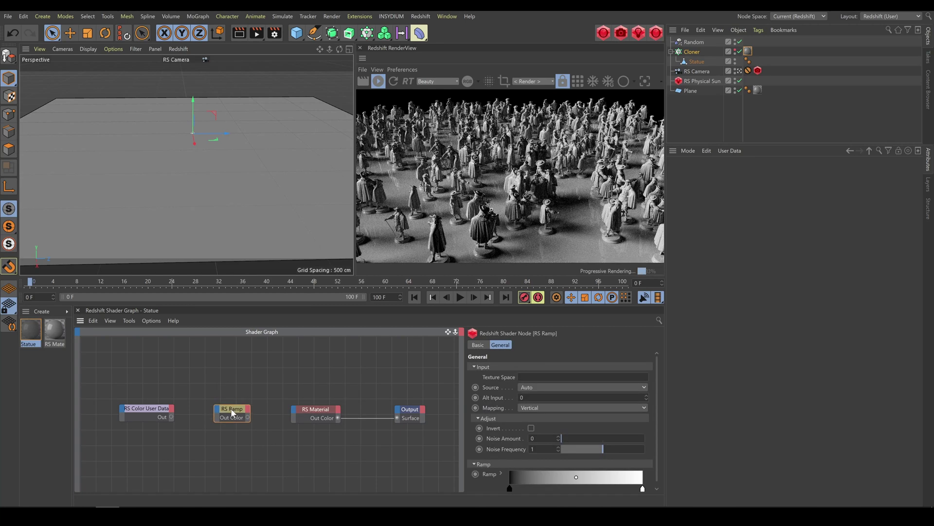
drag(171, 416, 217, 417)
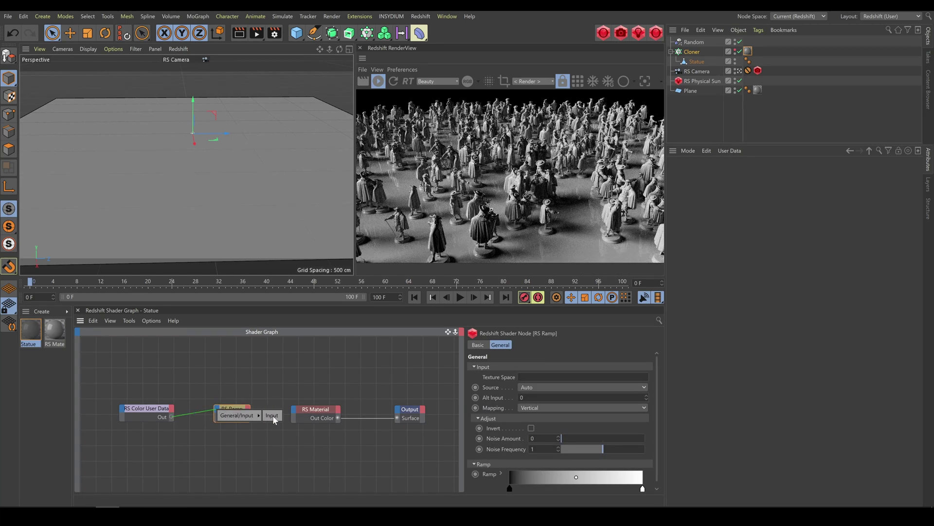
click(146, 411)
Set the user data attribute to Geometry ID Color and wire the ramp into Diffuse Color.
click(655, 367)
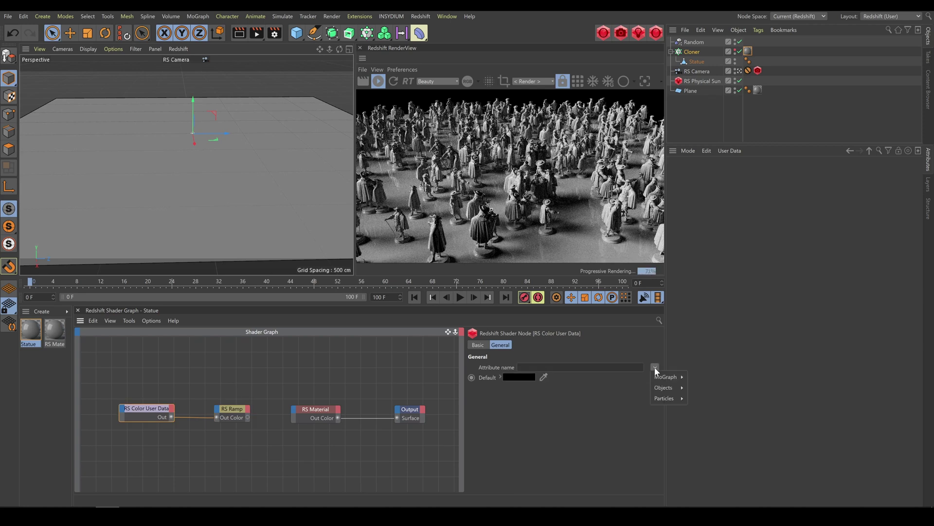
mouse_move(660, 388)
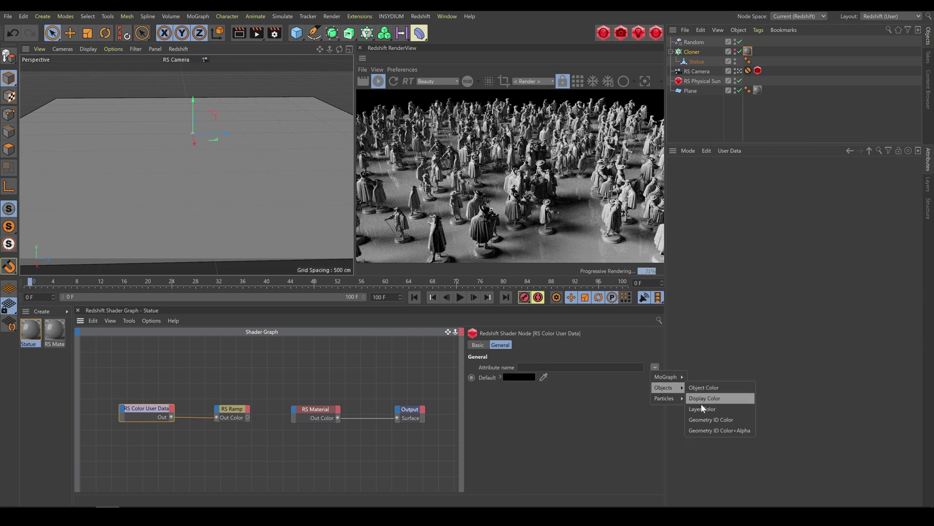
click(708, 421)
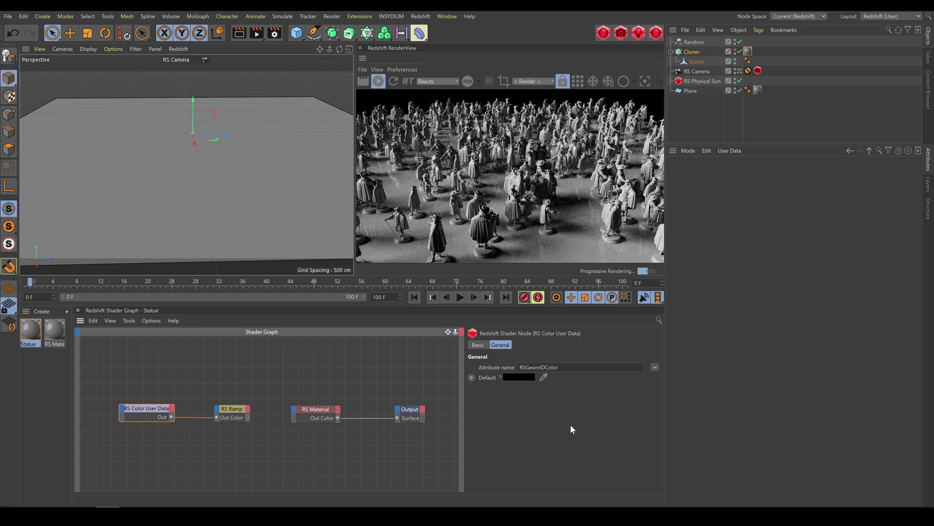
drag(291, 412, 292, 411)
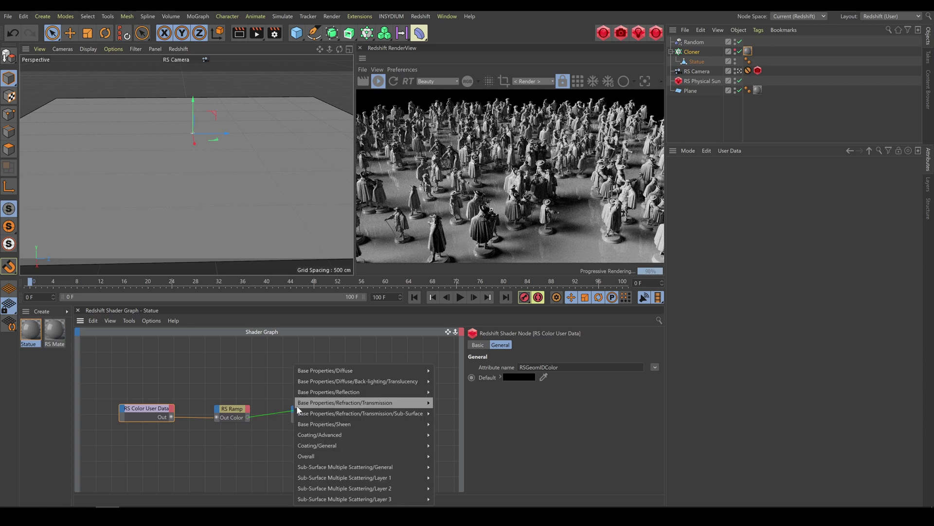
mouse_move(355, 370)
click(452, 372)
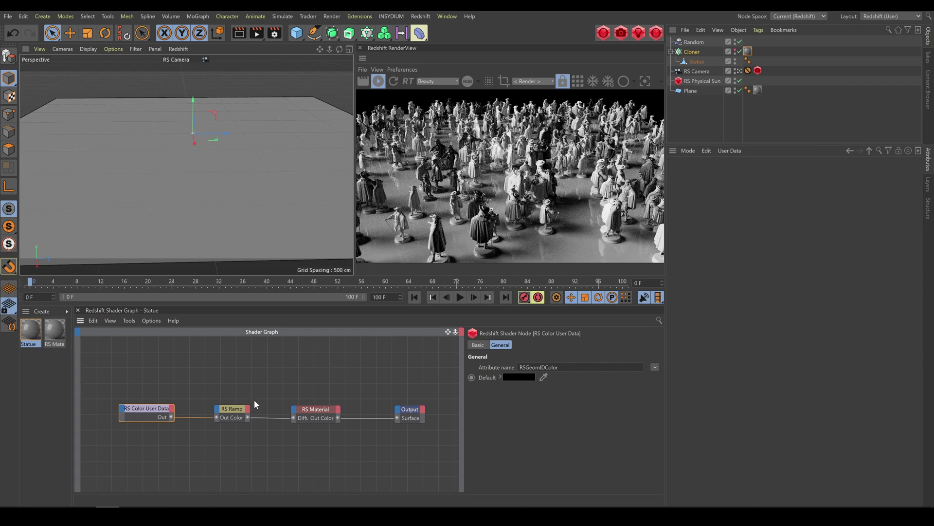
Apply a white-blue-purple gradient preset to the RS Ramp.
click(236, 412)
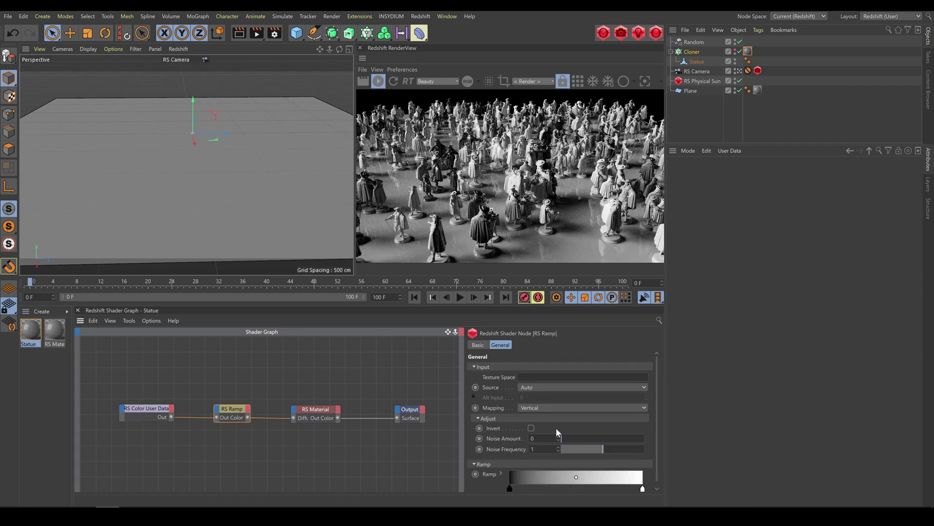
scroll(655, 425, down, 1)
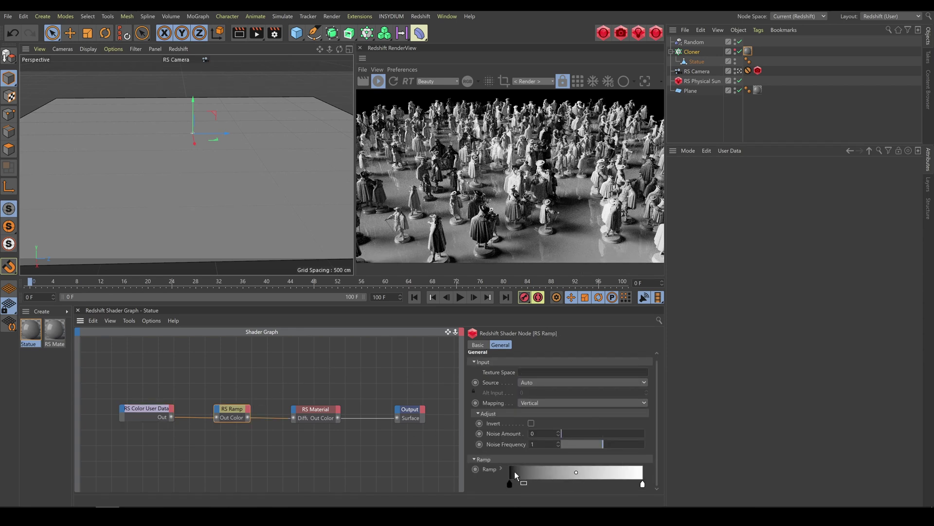
click(500, 465)
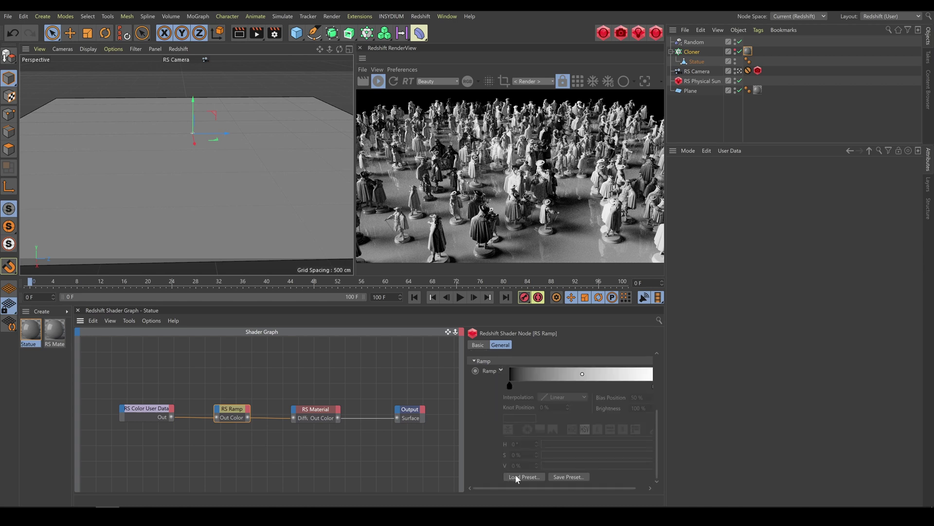
click(515, 474)
click(582, 262)
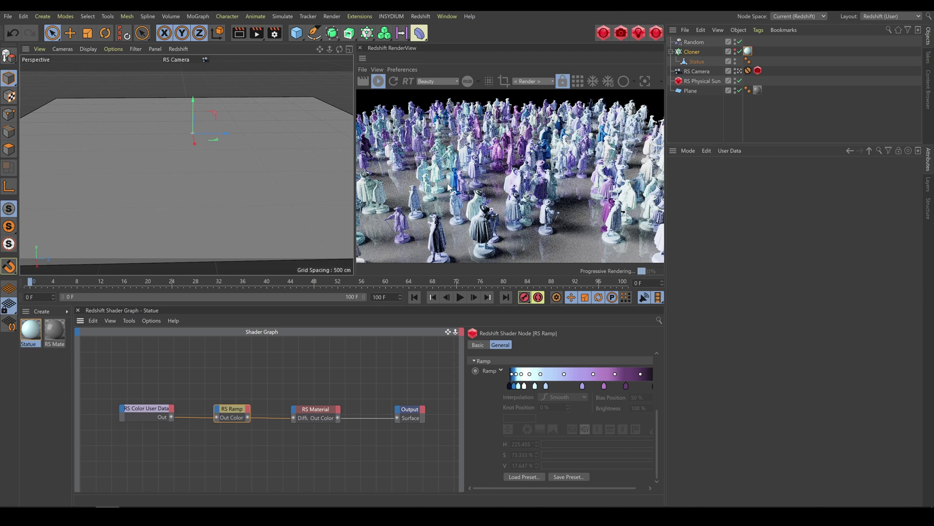
Recolour a ramp knot to light teal, try other presets, and undo back to the purple gradient.
click(519, 385)
drag(623, 463, 640, 467)
click(500, 370)
click(446, 196)
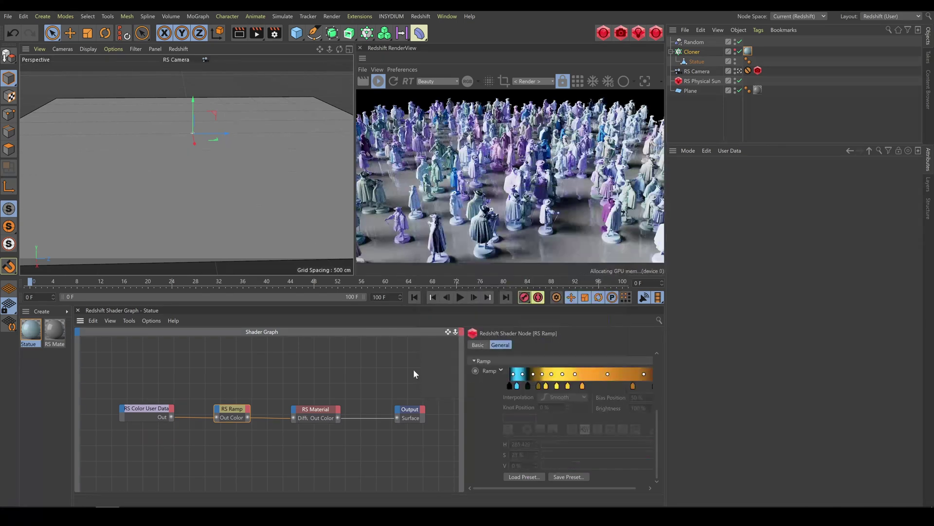
click(501, 371)
click(539, 283)
key(ctrl+z)
key(ctrl+z)
Insert an RS Color Correct node between RS Ramp and the material diffuse, level scale about 0.617.
drag(232, 409, 209, 410)
drag(319, 414, 353, 415)
double_click(269, 364)
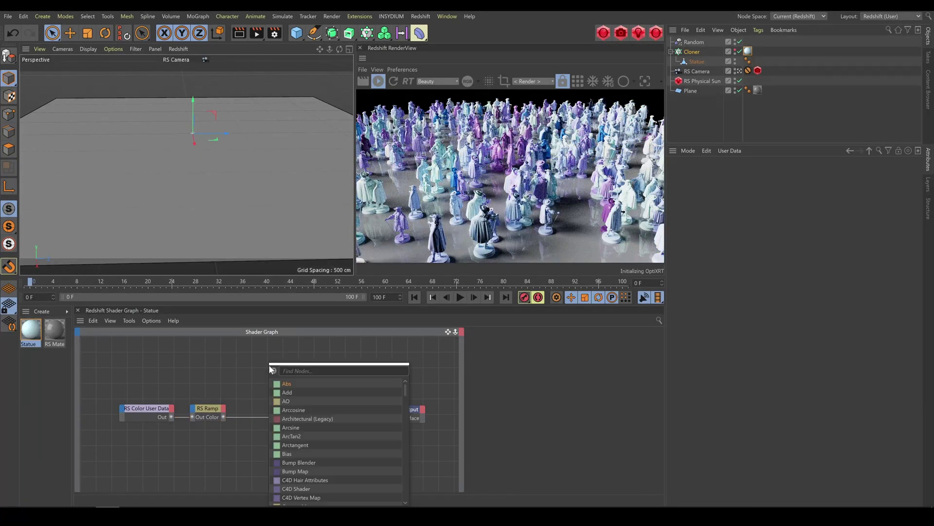
text(cc)
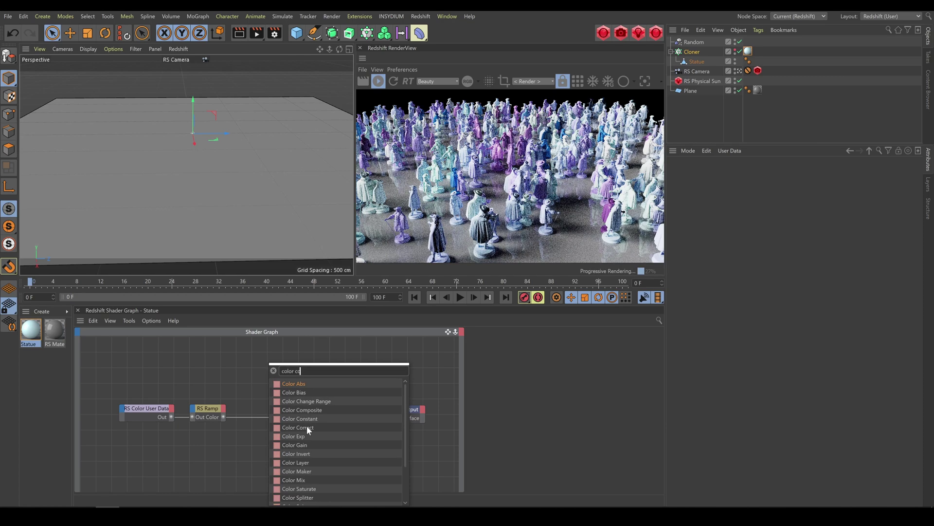
click(305, 436)
drag(223, 417, 248, 370)
drag(310, 388, 327, 417)
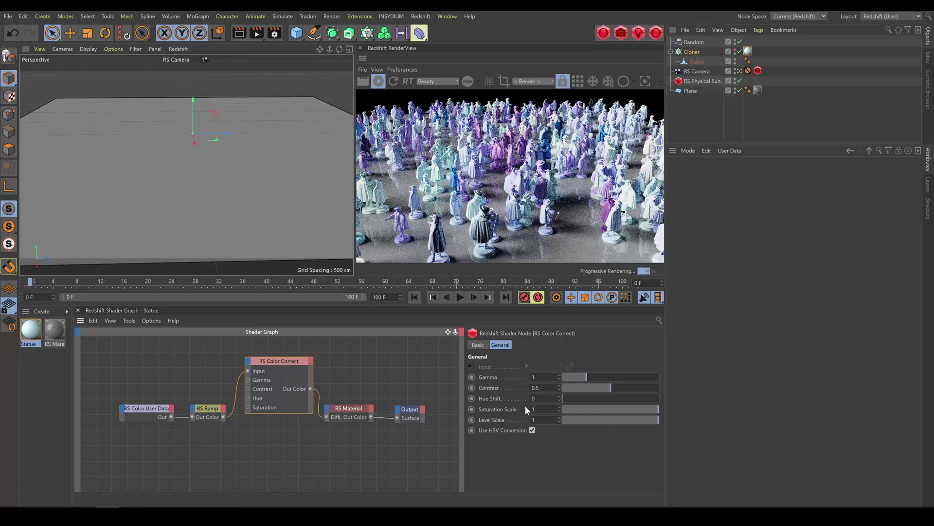
mouse_move(632, 420)
mouse_down()
mouse_move(586, 420)
mouse_move(622, 420)
mouse_up()
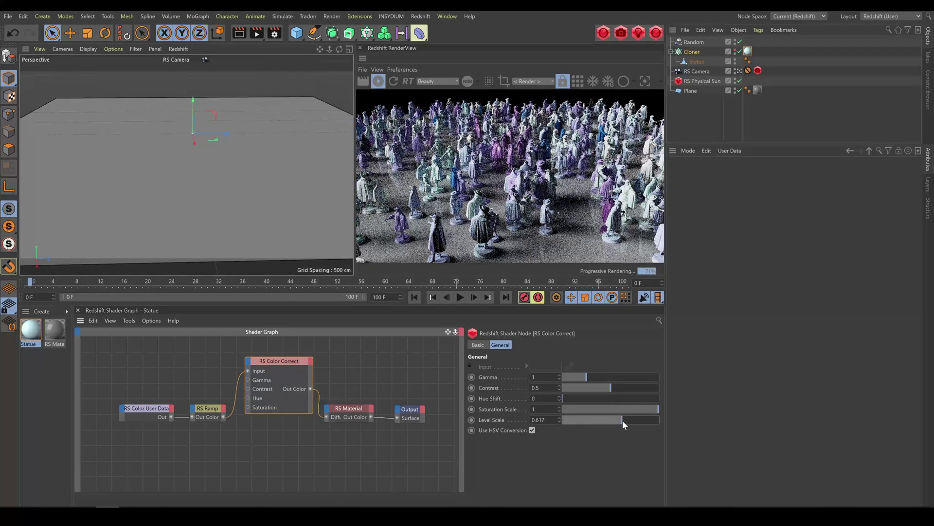
Move the 10% ramp knot to about 8% and make it pale teal at 73% brightness.
click(207, 409)
click(525, 386)
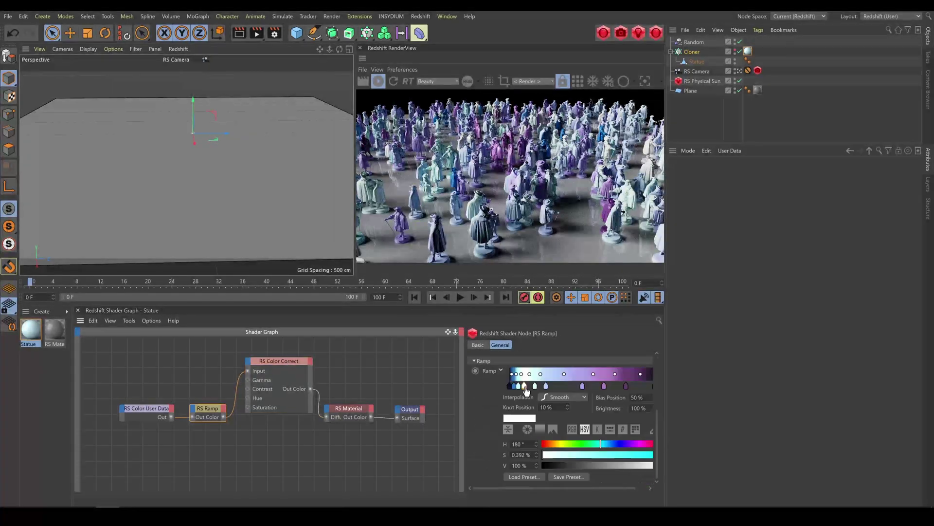
drag(525, 386, 521, 385)
drag(543, 454, 569, 454)
drag(652, 465, 629, 467)
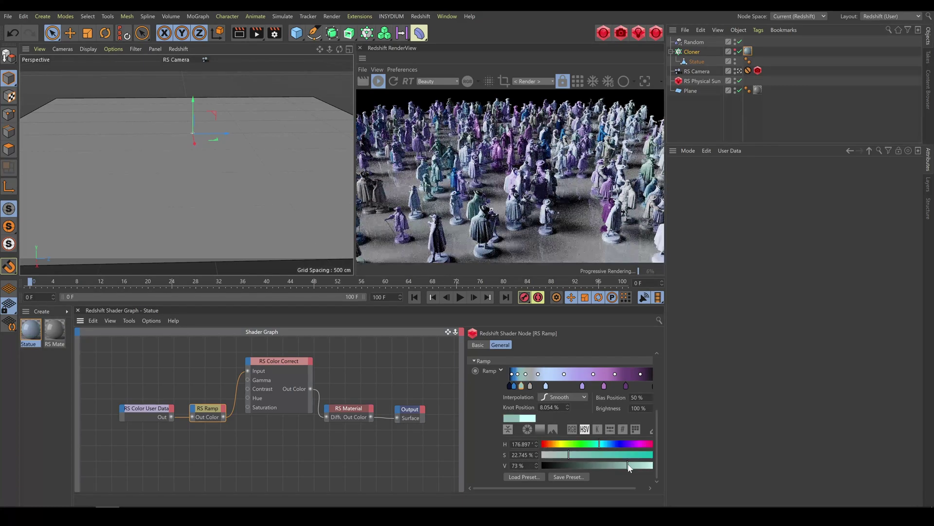
click(510, 386)
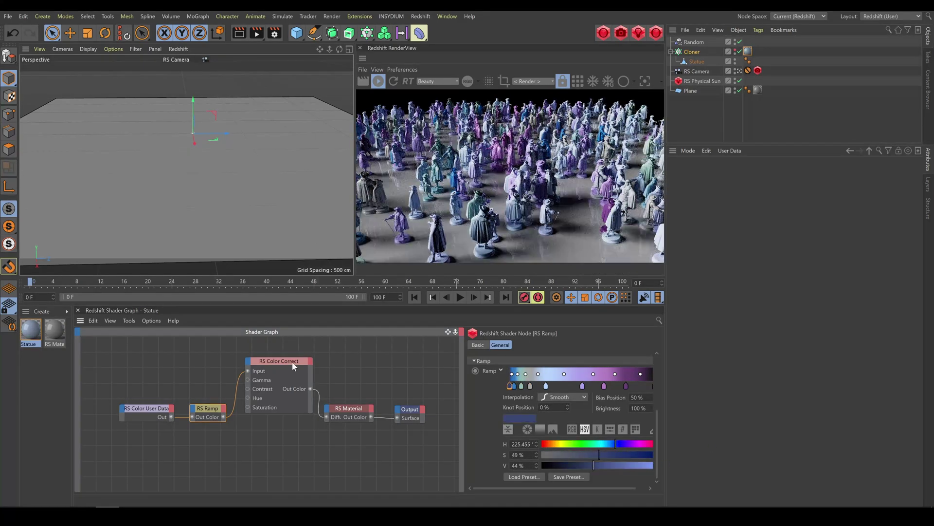
Set the Color Correct saturation to 0.797, level scale to 0.557 and contrast to 0.447.
click(292, 365)
drag(594, 399, 541, 401)
drag(646, 409, 639, 409)
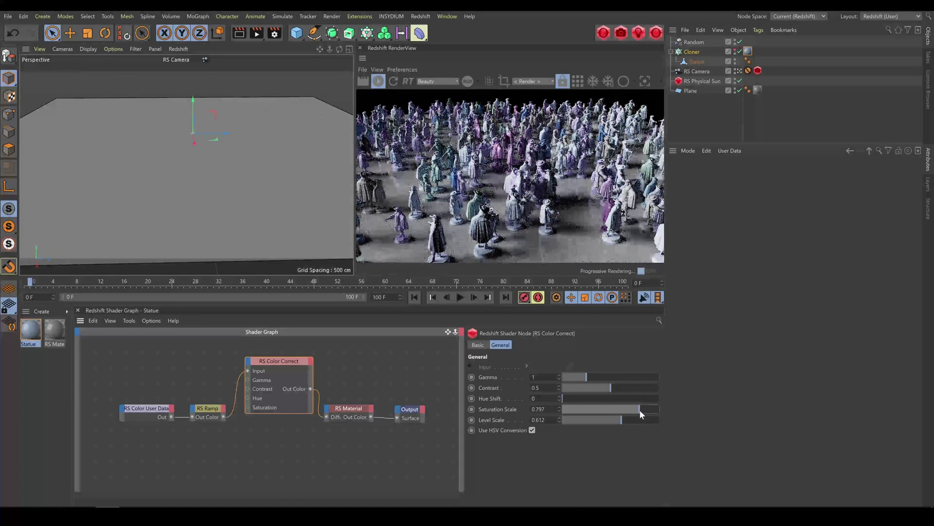
click(615, 420)
click(606, 389)
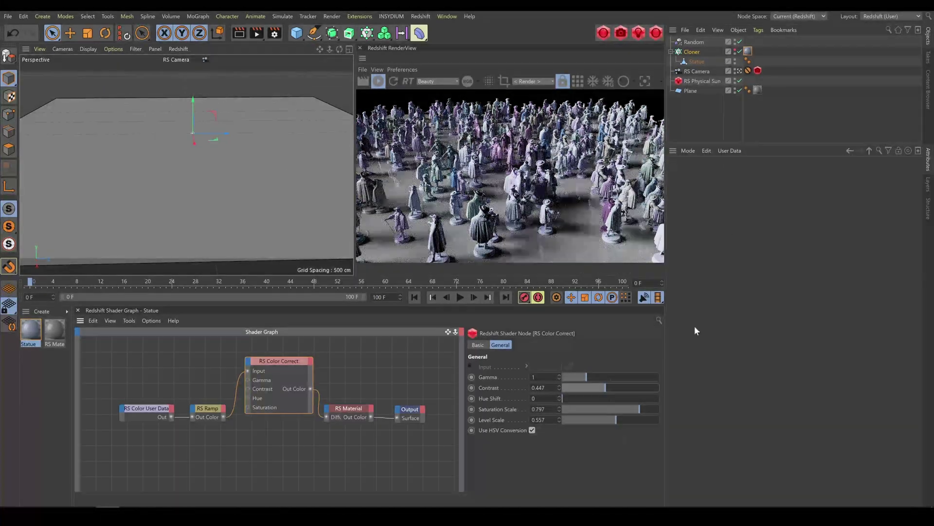
Set the RS Physical Sun's intensity to 3 and open the Redshift menu.
click(711, 81)
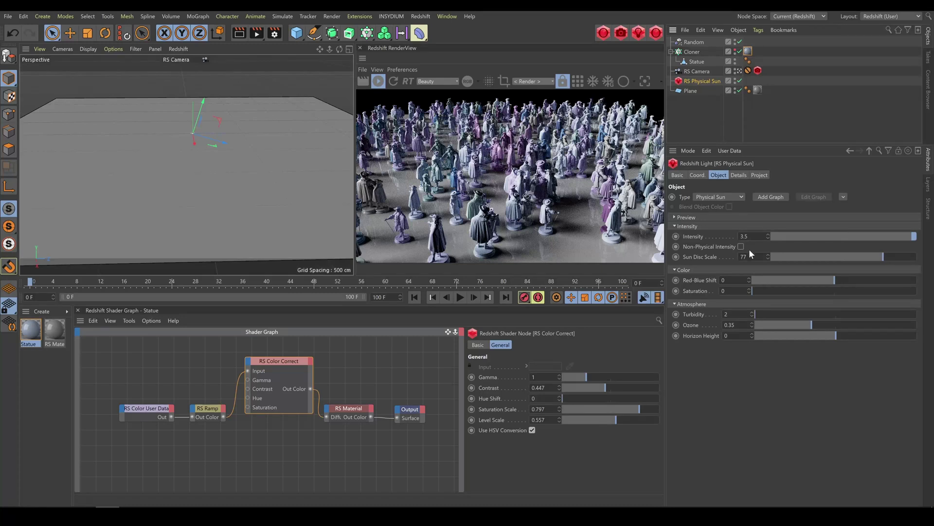
click(744, 236)
text(3)
key(Return)
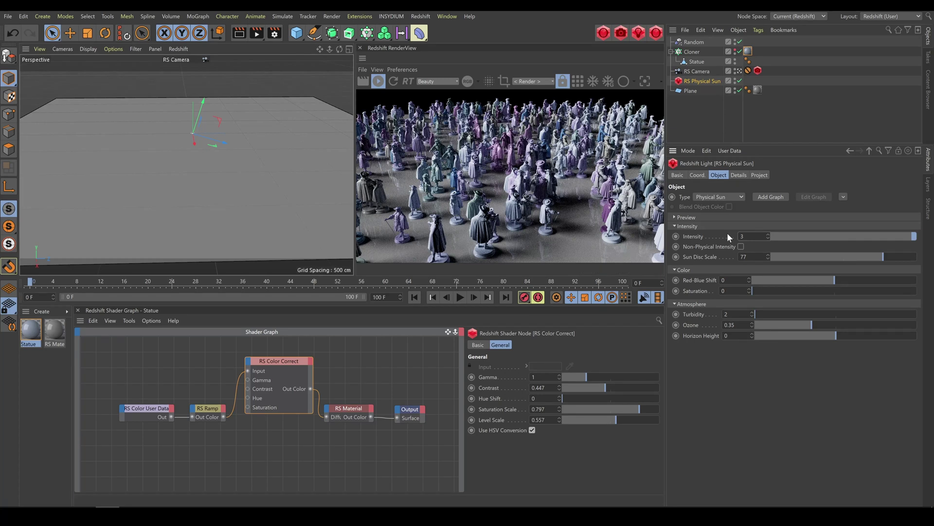
click(420, 16)
Add a Redshift Environment with fog scattering 0.001.
mouse_move(501, 33)
click(531, 46)
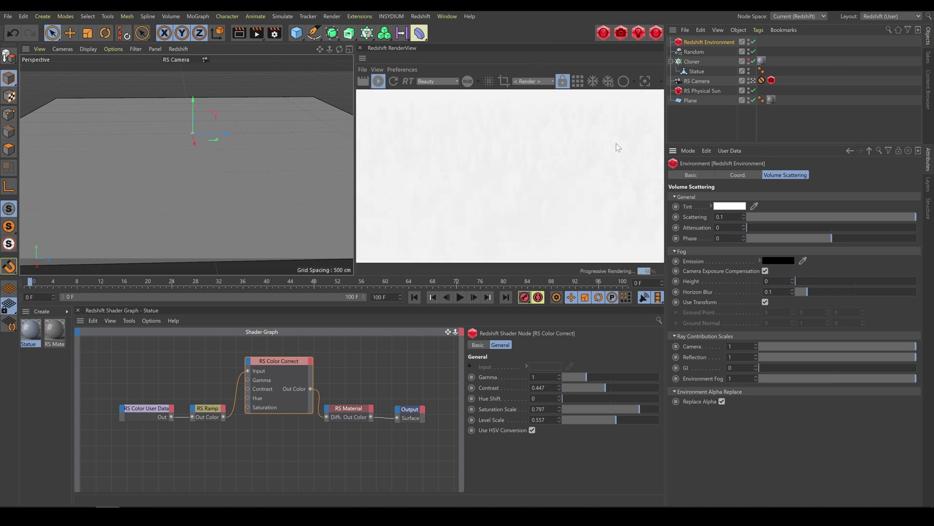
double_click(725, 217)
text(0.01)
key(Return)
text(01)
key(Return)
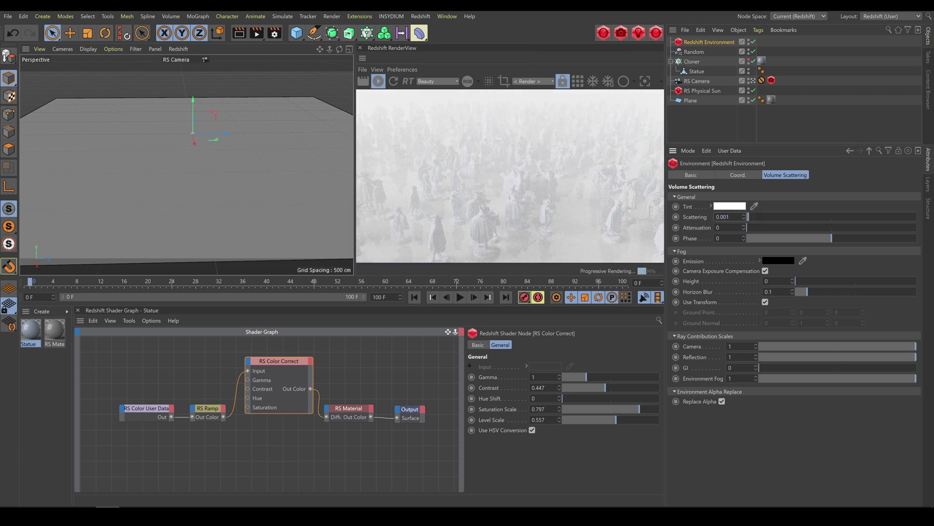
Give the fog a bluish tint (14% saturation, 52% value), phase 0.357 and attenuation 0.006.
click(711, 206)
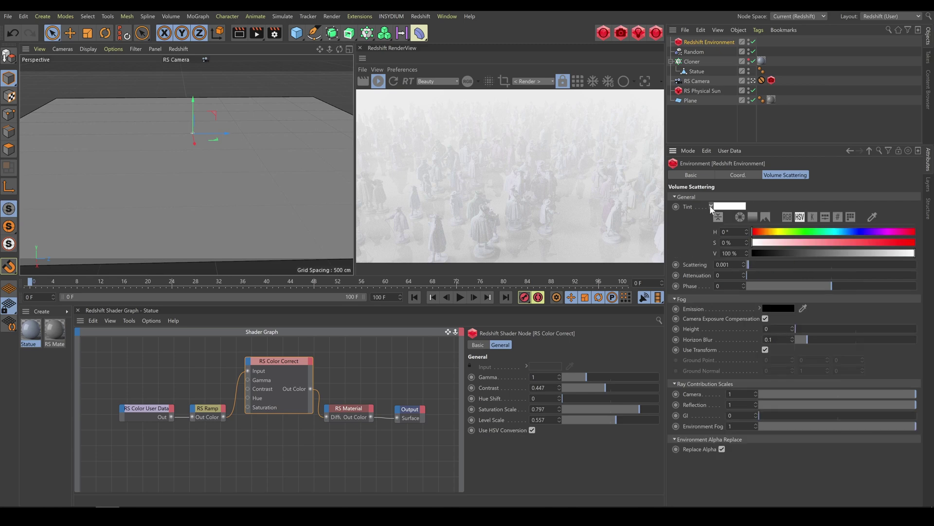
drag(874, 255, 837, 256)
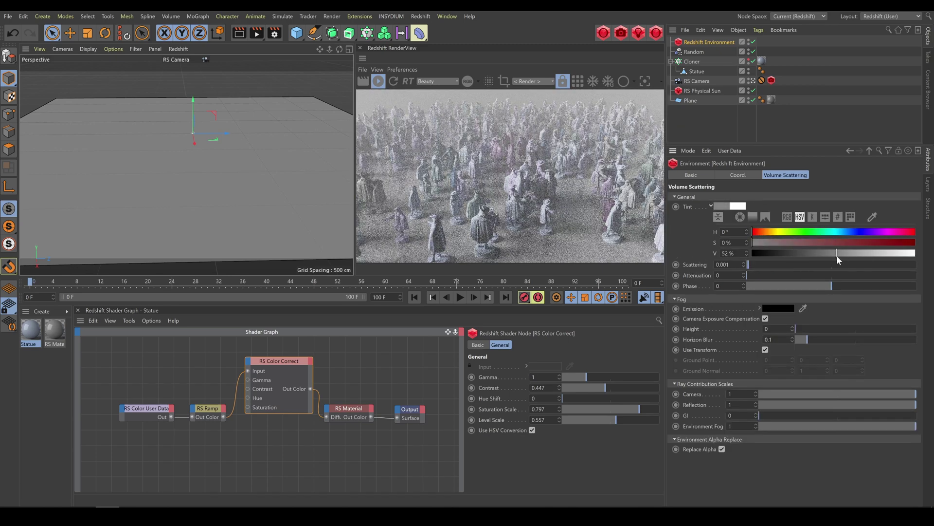
click(844, 232)
click(775, 242)
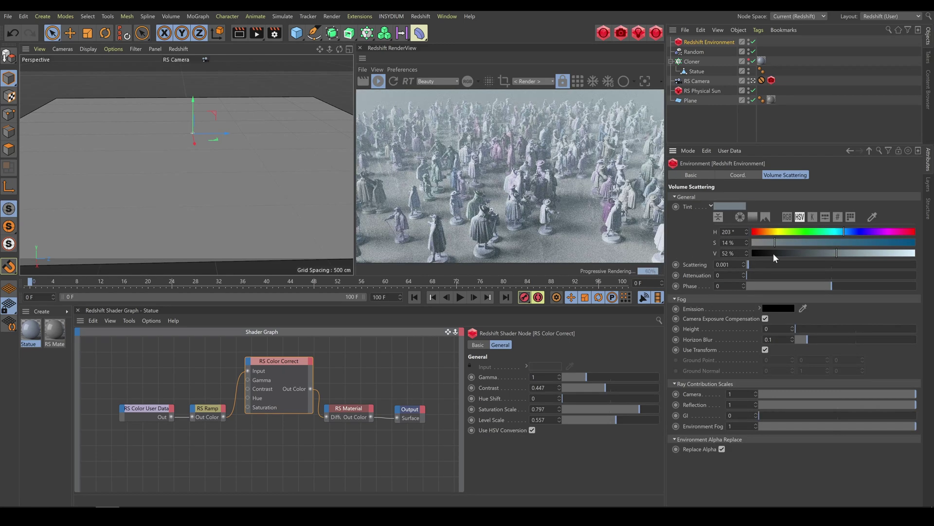
drag(831, 285, 863, 284)
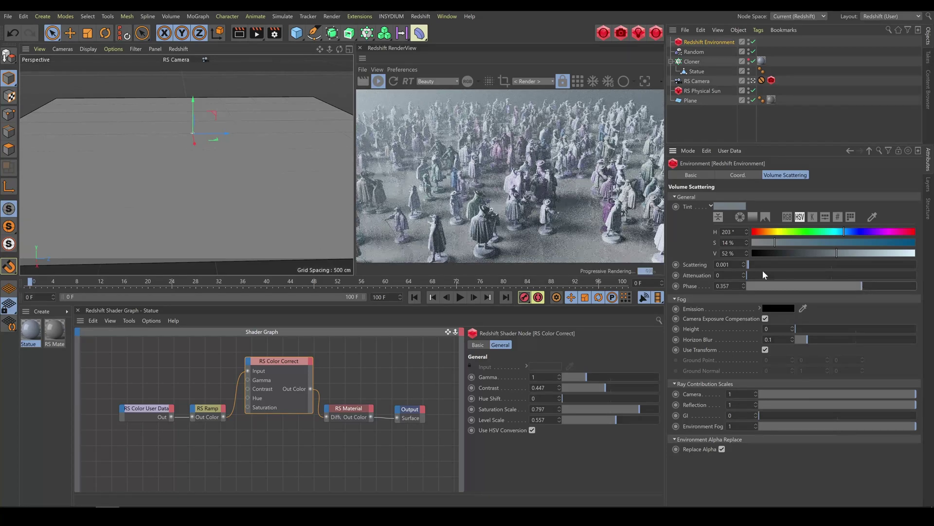
click(757, 275)
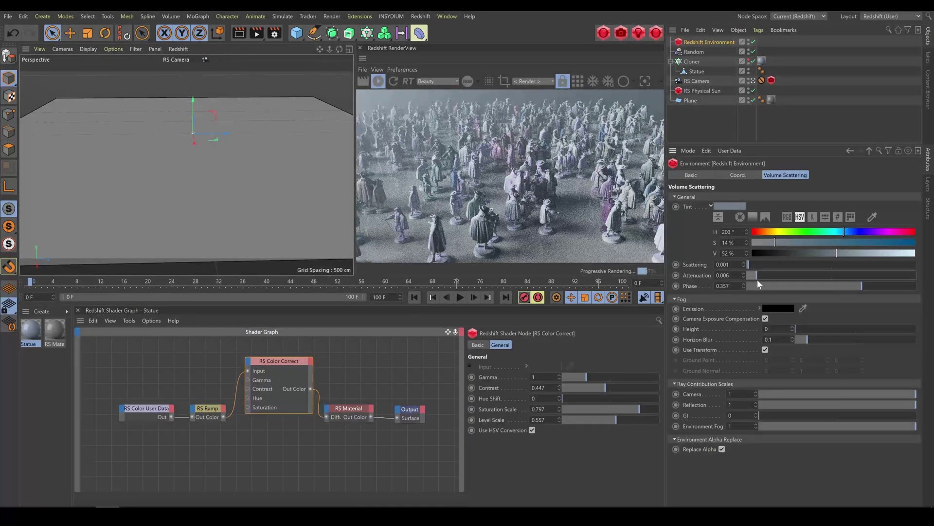
Raise the sun's volume contribution to 0.762.
click(705, 90)
drag(826, 295, 863, 296)
click(719, 175)
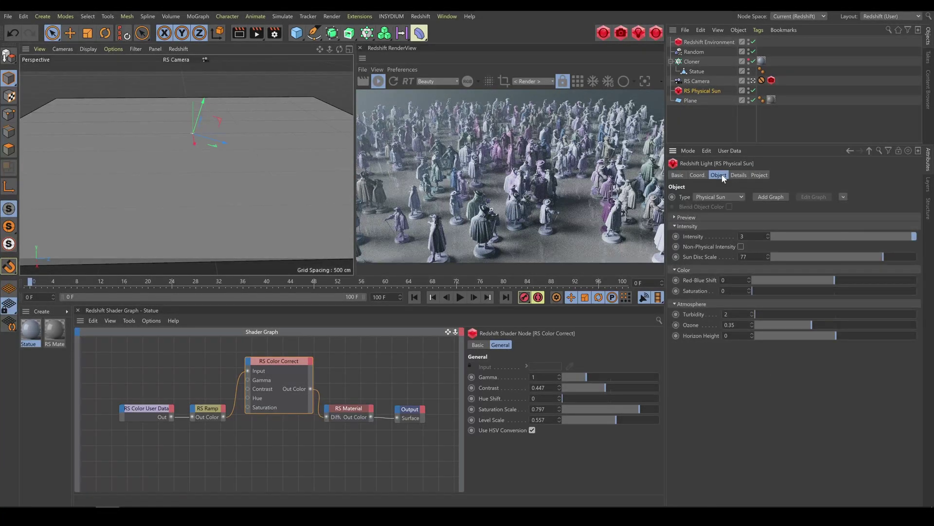
Refine the fog: tint 64% value and 23% saturation, phase -0.397, attenuation 0.004.
click(710, 42)
click(856, 254)
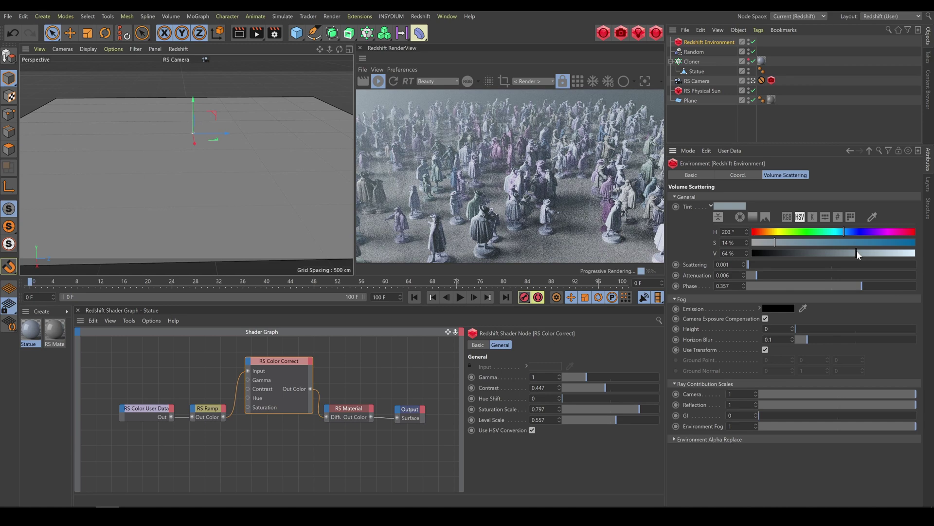
click(789, 242)
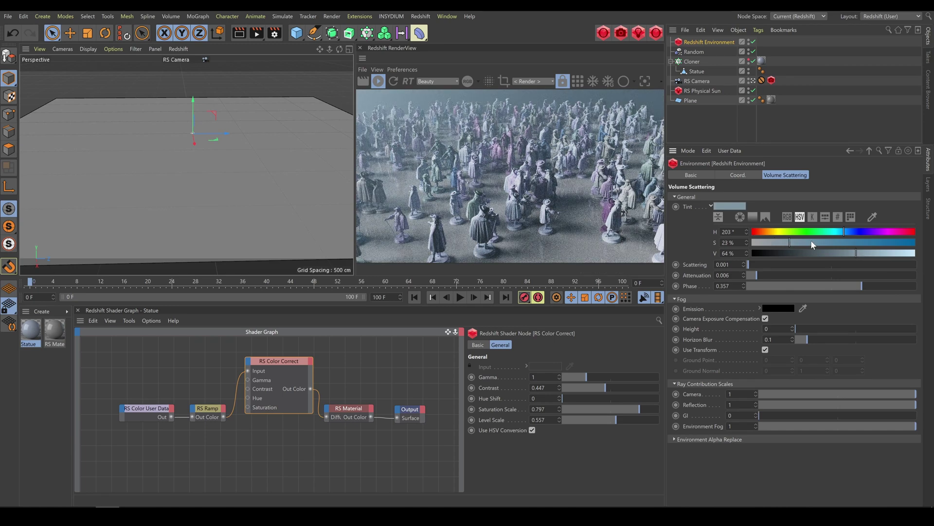
drag(881, 287, 798, 286)
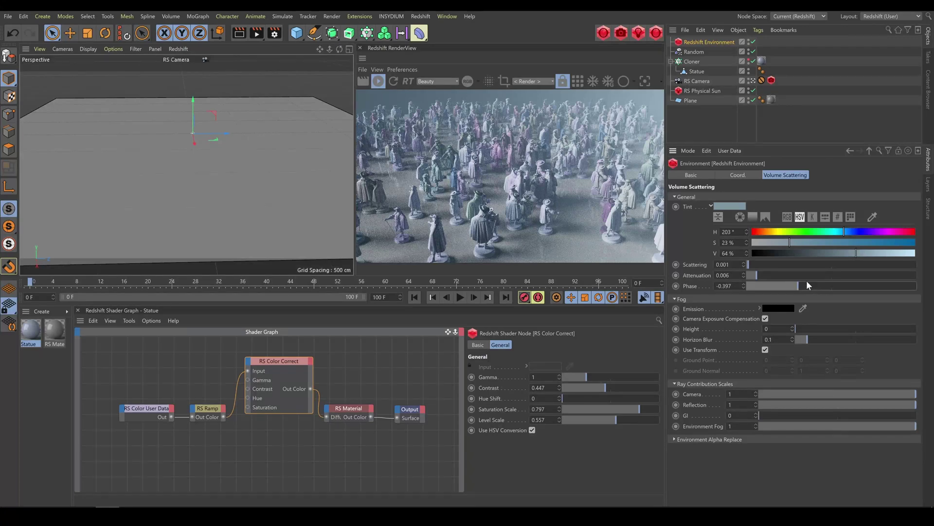
drag(807, 277, 752, 276)
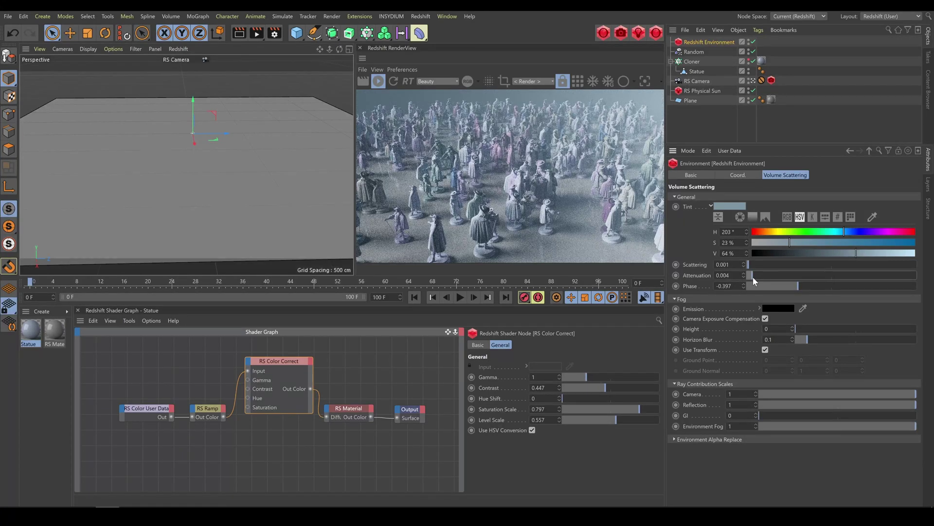
Set the RS Color Correct gamma to 1.028 and level scale to 0.477.
click(278, 361)
drag(586, 376, 585, 376)
drag(616, 419, 603, 421)
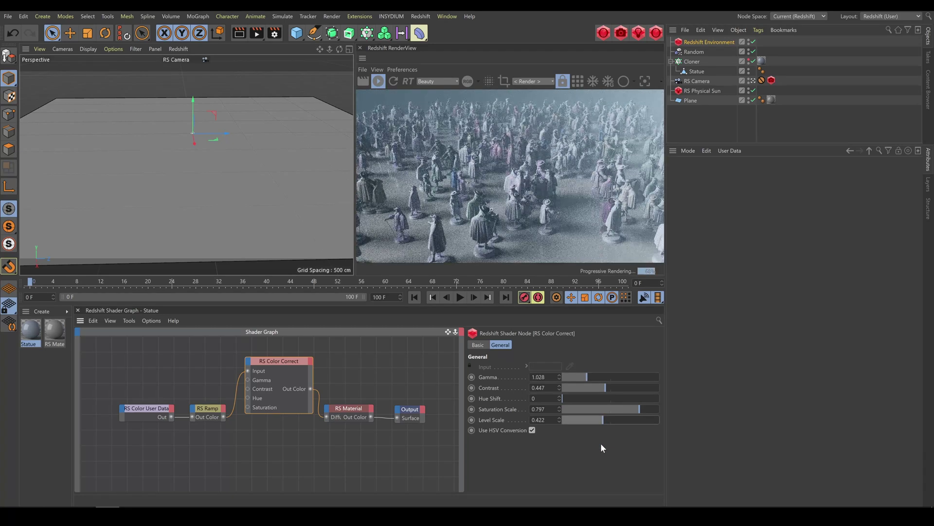
drag(603, 420, 608, 419)
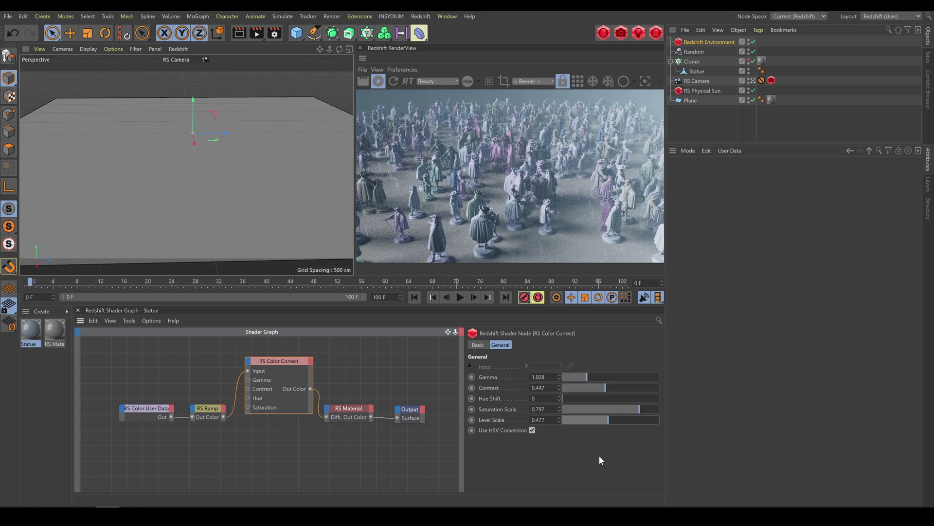
click(693, 62)
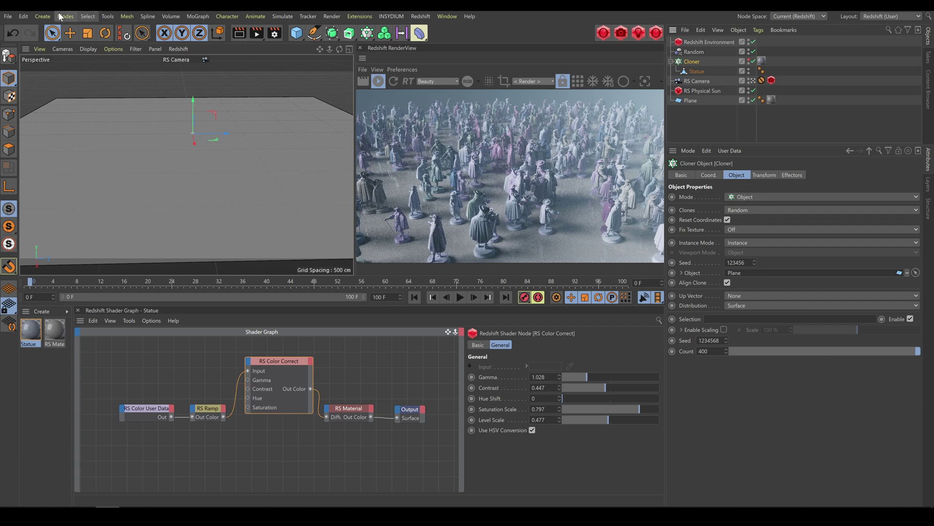
Export the Cloner as a Redshift Proxy (*.rs) with Add Proxy to Scene kept on.
click(7, 17)
mouse_move(29, 209)
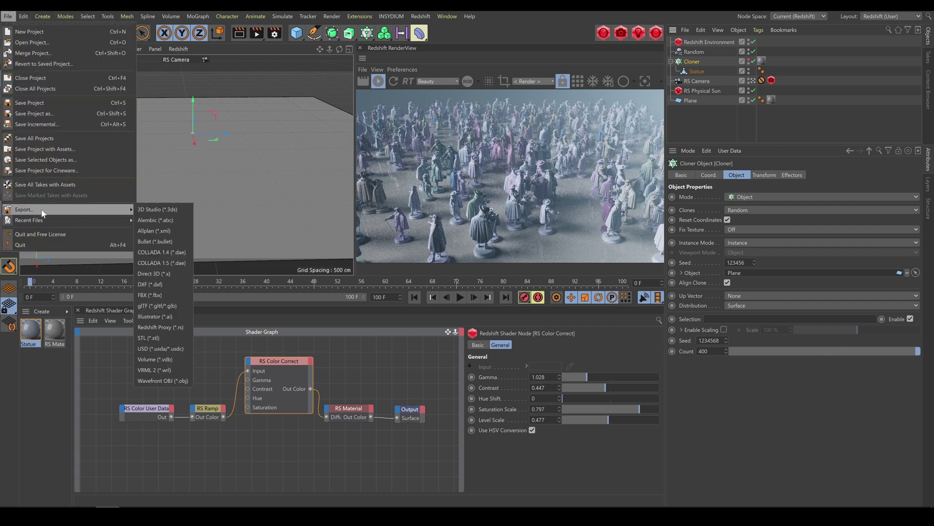
click(172, 327)
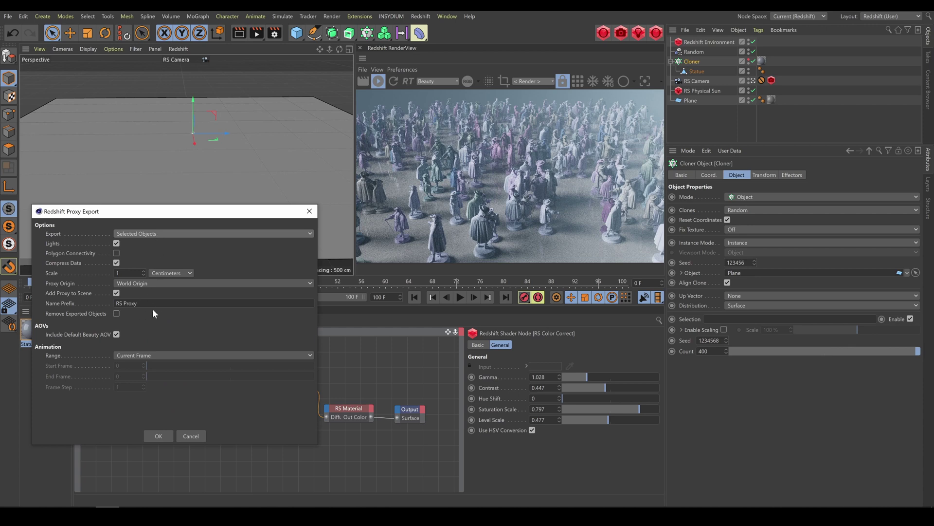
click(158, 435)
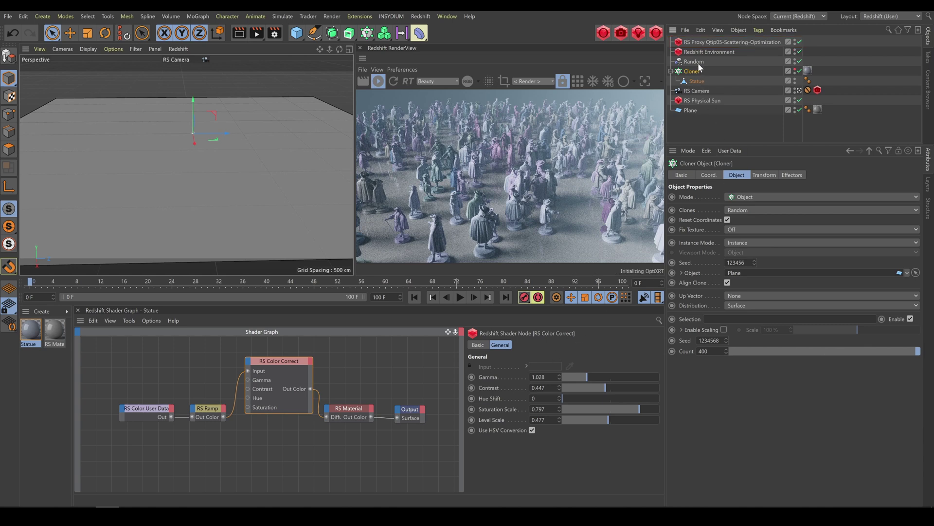
Disable the original Cloner and hide the Statue in the editor.
click(799, 72)
click(794, 79)
click(794, 78)
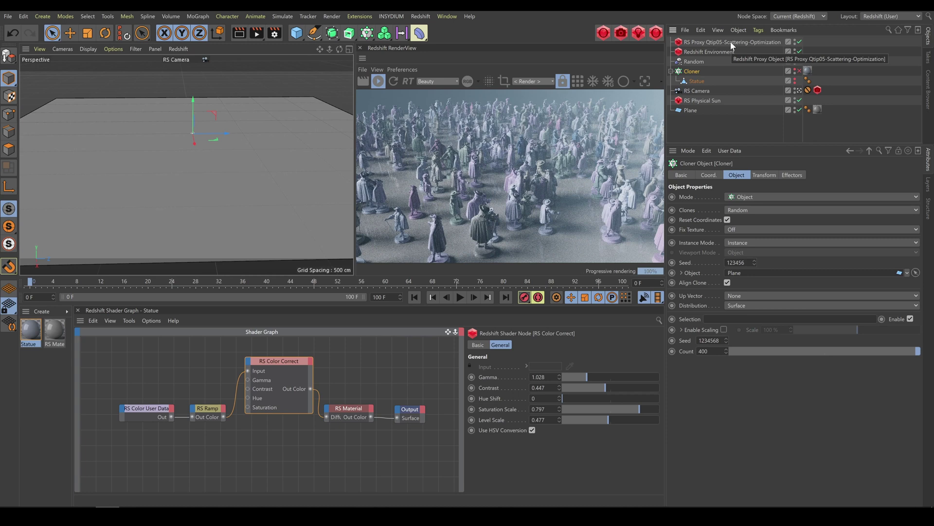
Keep the RS Proxy's materials coming from the Proxy File, then open Render Settings.
click(730, 41)
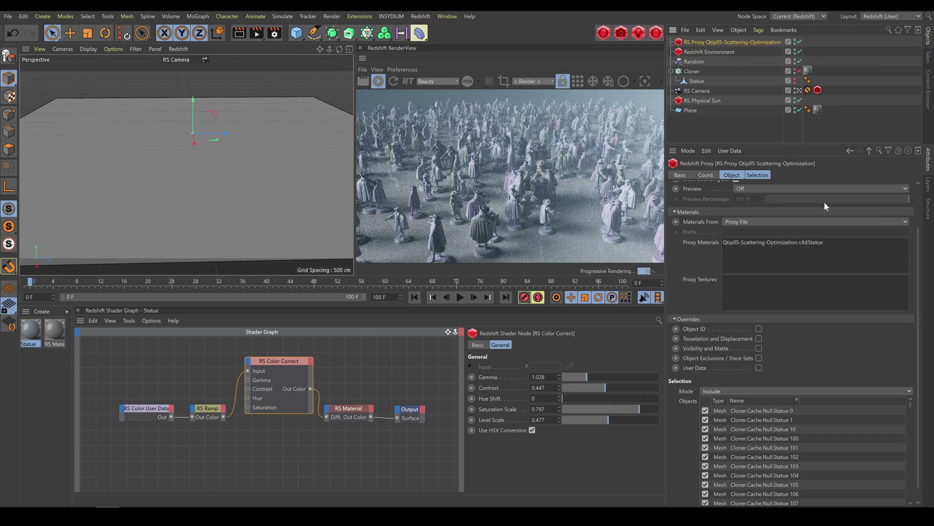
mouse_move(911, 407)
mouse_down()
mouse_move(914, 505)
mouse_move(920, 394)
mouse_up()
click(786, 221)
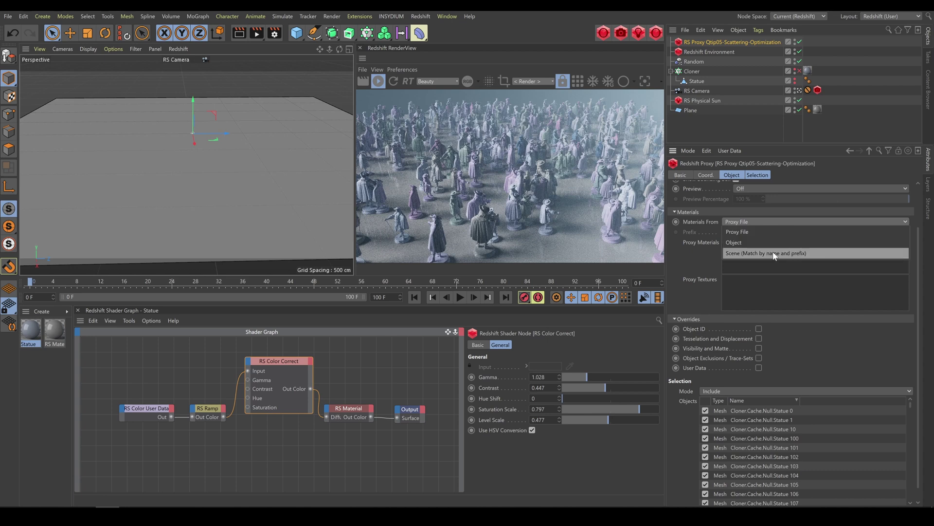
click(781, 218)
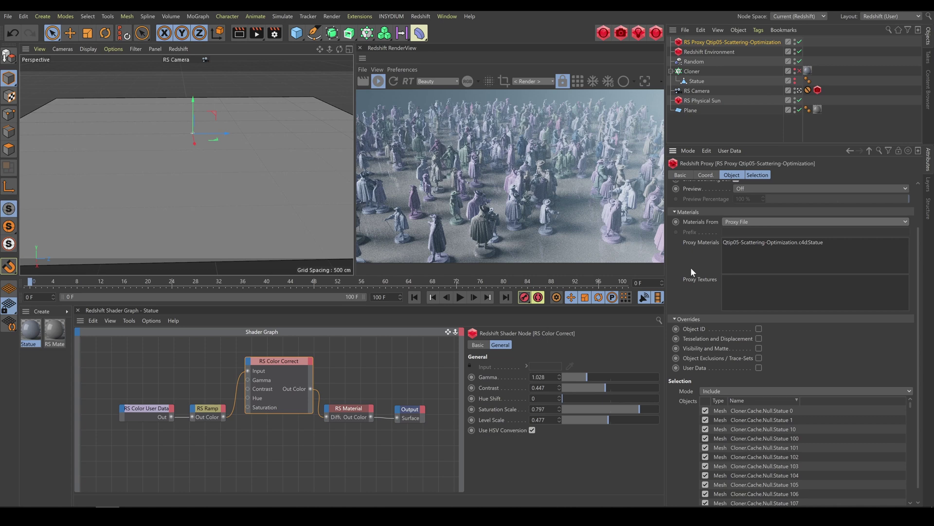
click(275, 32)
Review the Redshift Sampling, Global Illumination and Globals settings, then close Render Settings.
click(299, 80)
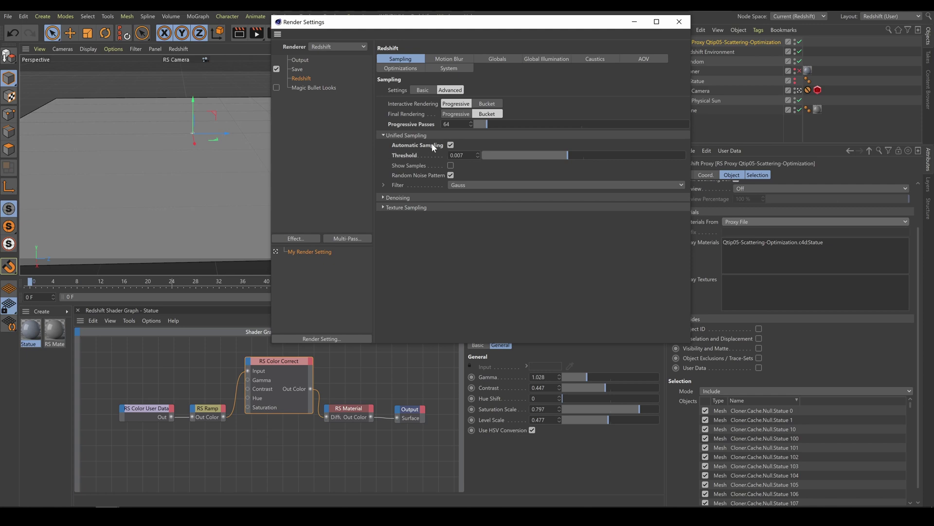
click(553, 58)
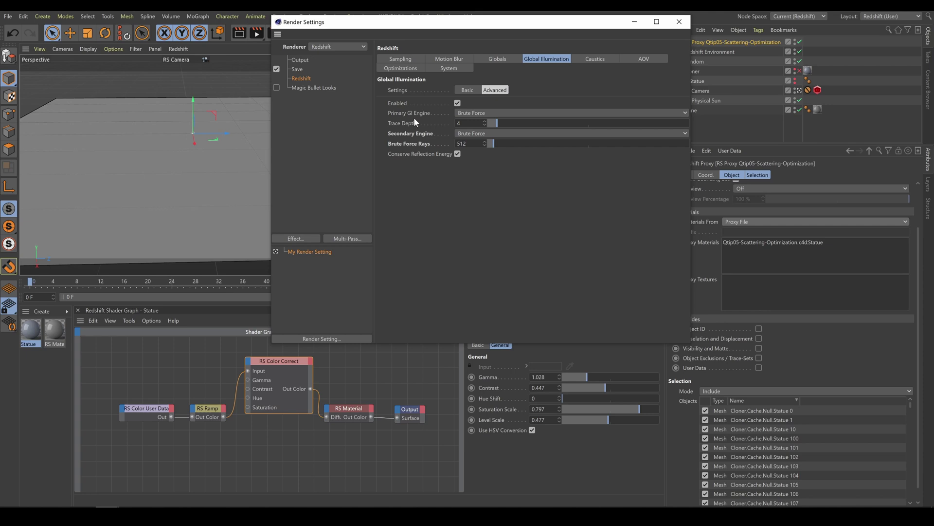
click(501, 60)
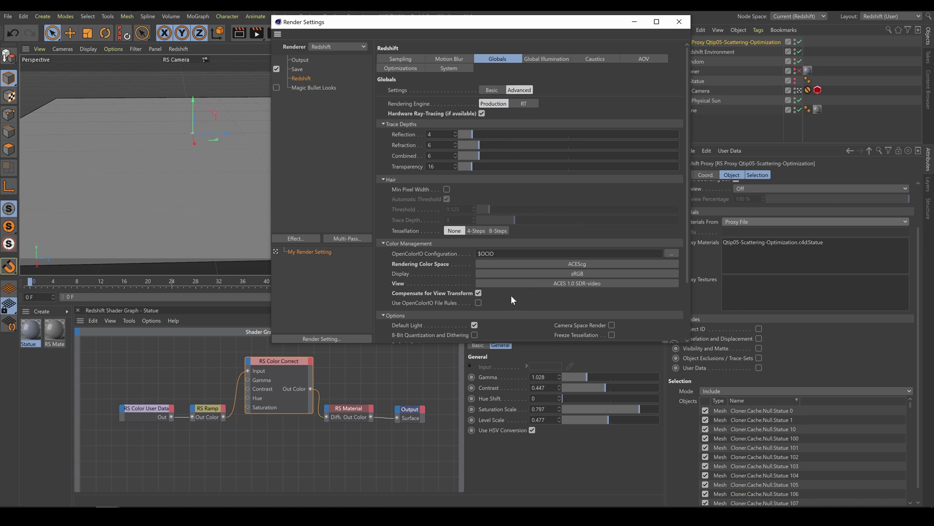
click(679, 22)
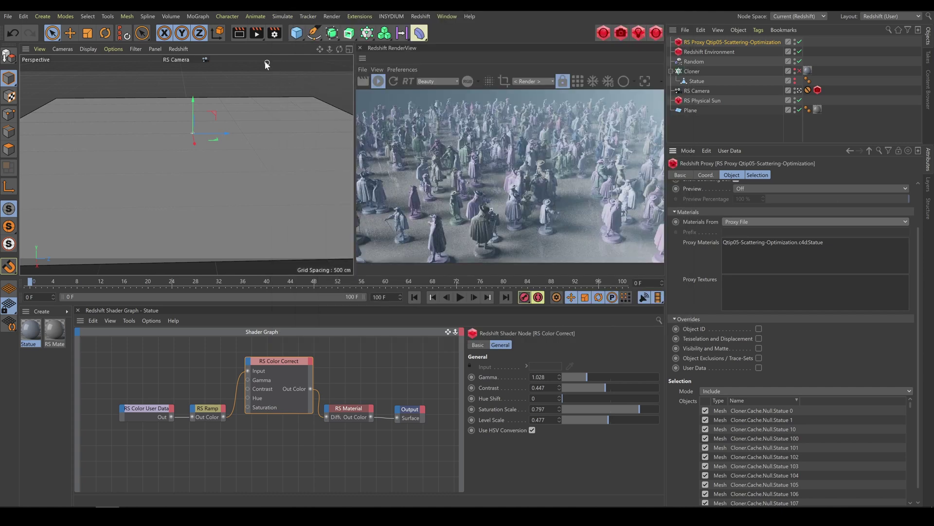
Render the foggy statue crowd to the Picture Viewer at 1920x1080.
click(257, 31)
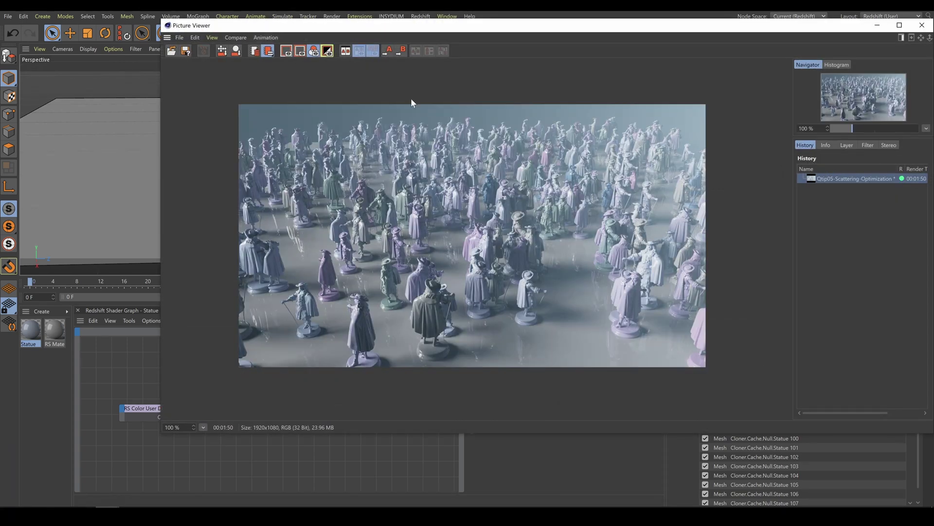